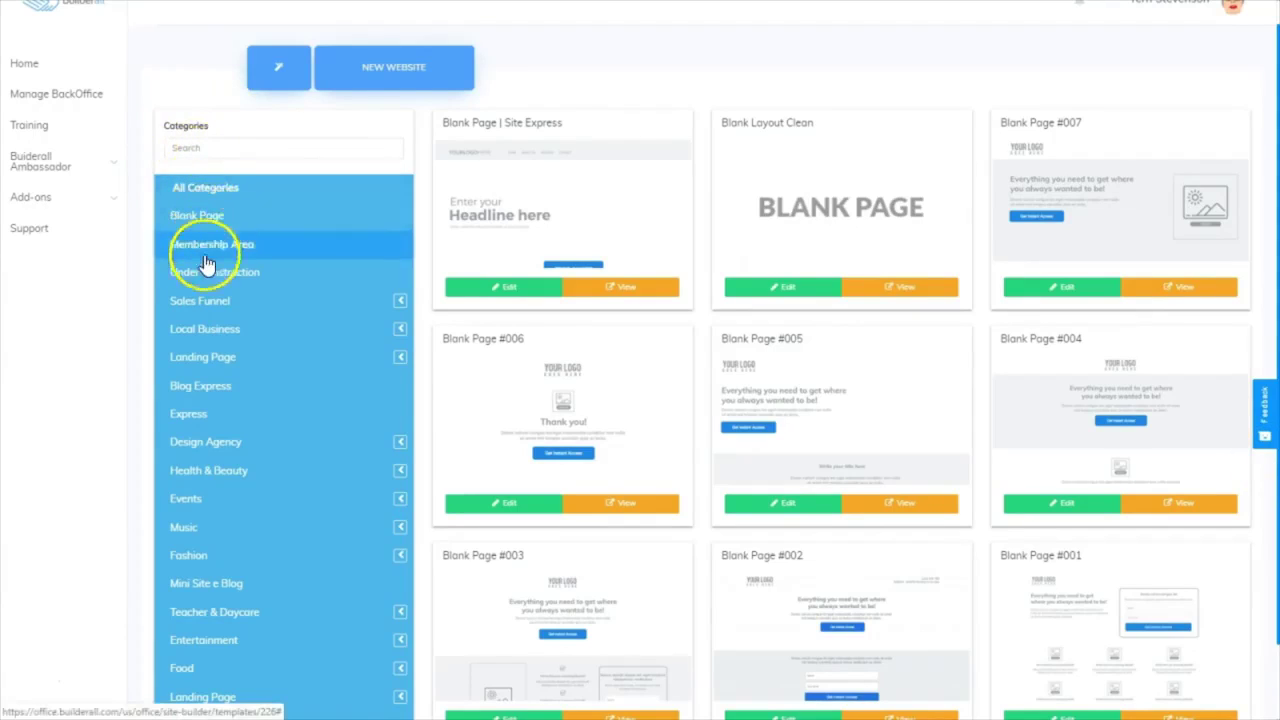
- Filter the website templates to the Blog Express category and look through the available blog designs
{"action": "left_click", "coordinate": [198, 389]}
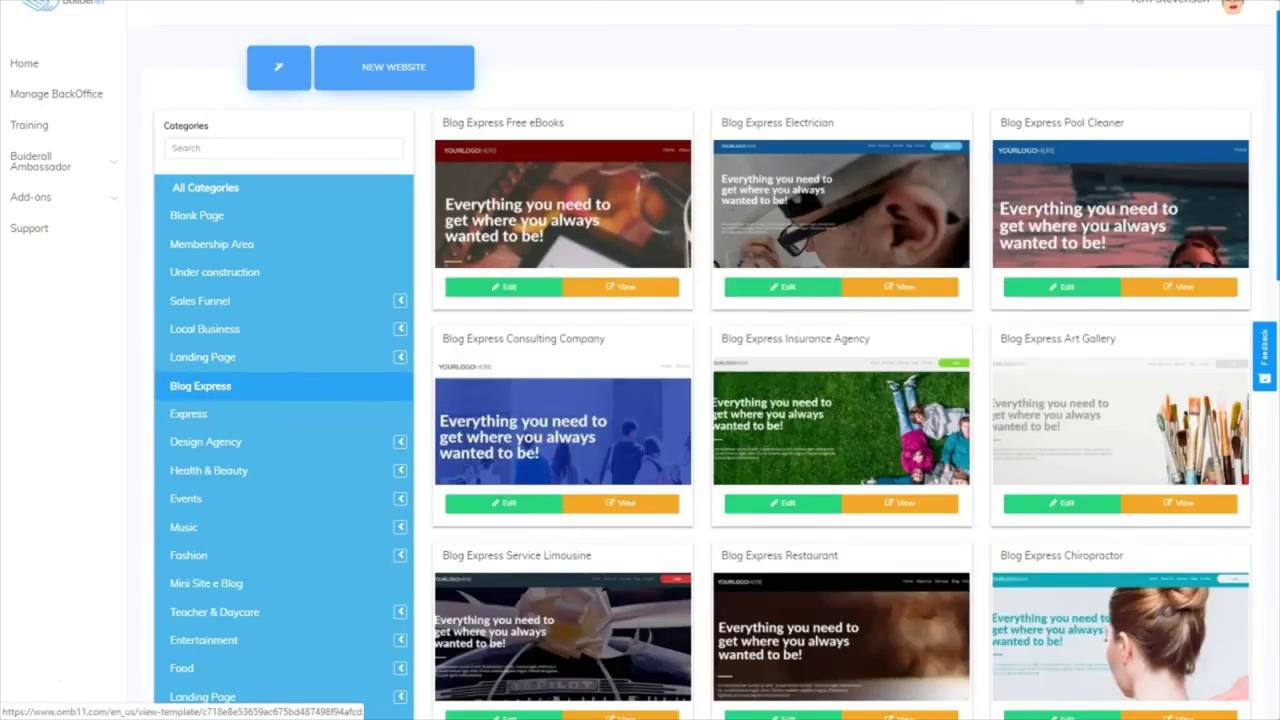
{"action": "left_click", "coordinate": [1276, 182]}
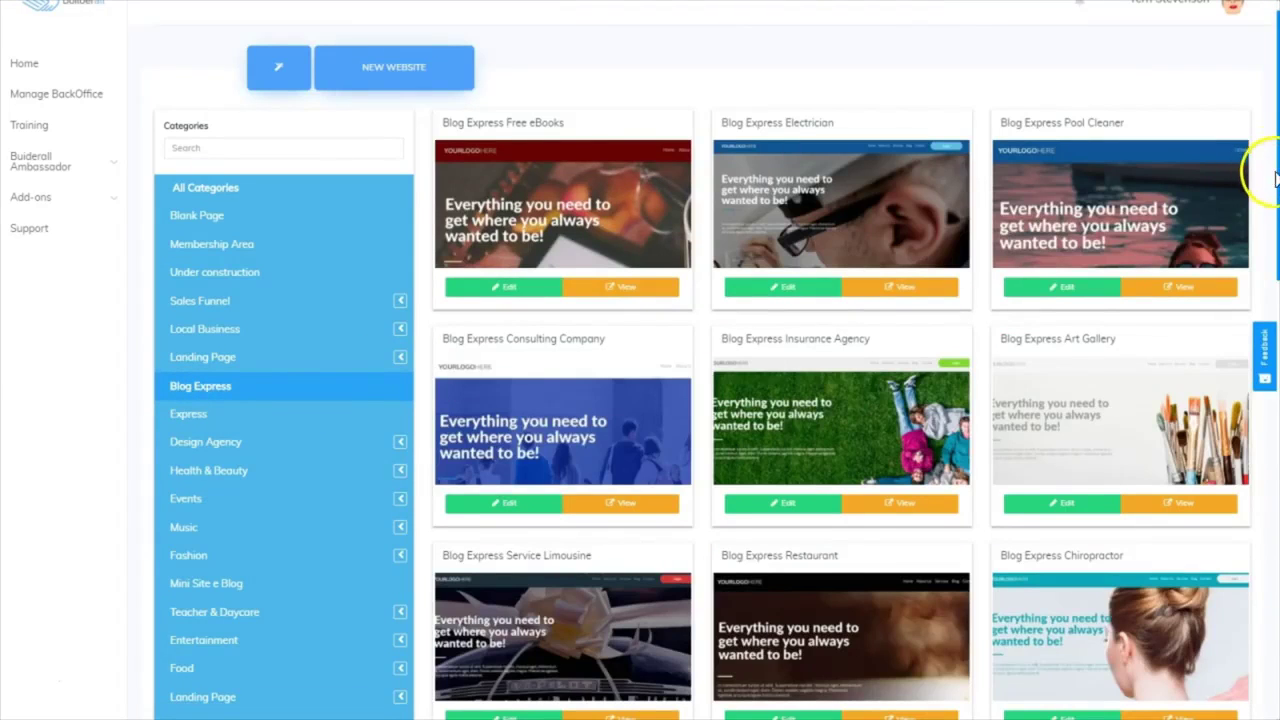
{"action": "mouse_move", "coordinate": [1276, 176]}
{"action": "left_mouse_down"}
{"action": "mouse_move", "coordinate": [1276, 371]}
{"action": "mouse_move", "coordinate": [1266, 177]}
{"action": "mouse_move", "coordinate": [1266, 194]}
{"action": "left_mouse_up"}
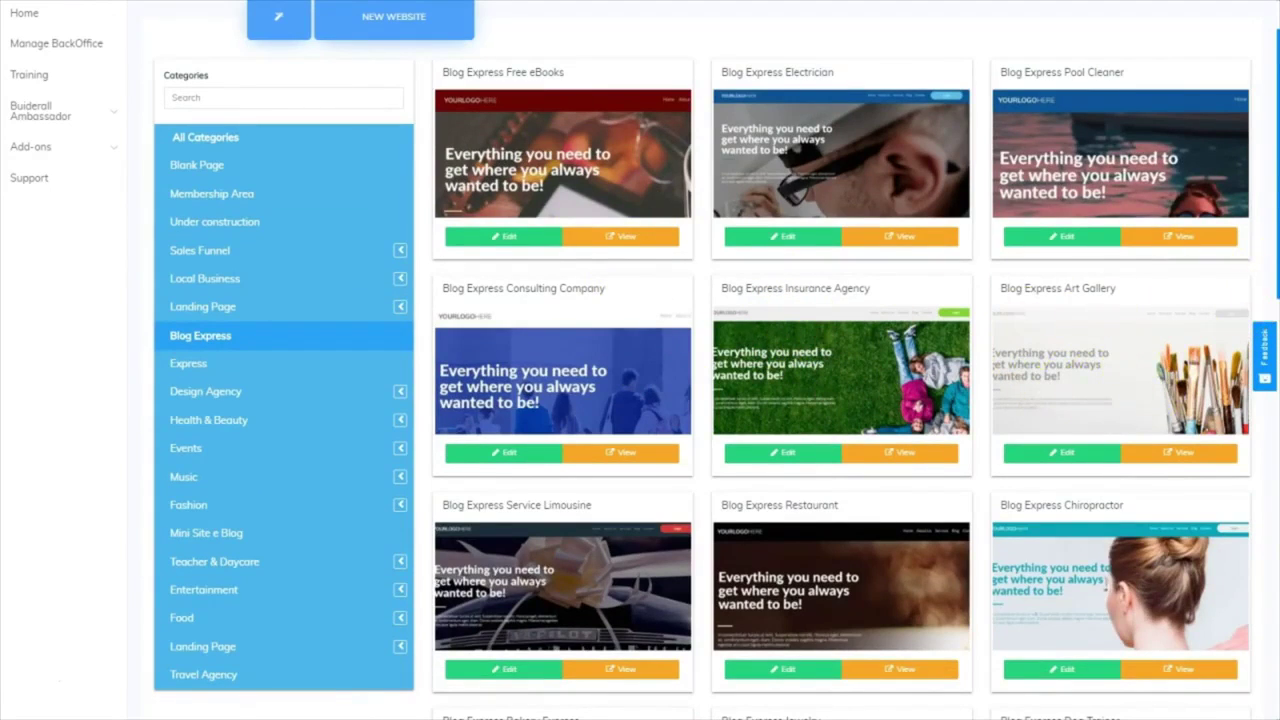
{"action": "scroll", "coordinate": [1157, 370], "scroll_direction": "down", "scroll_amount": 3}
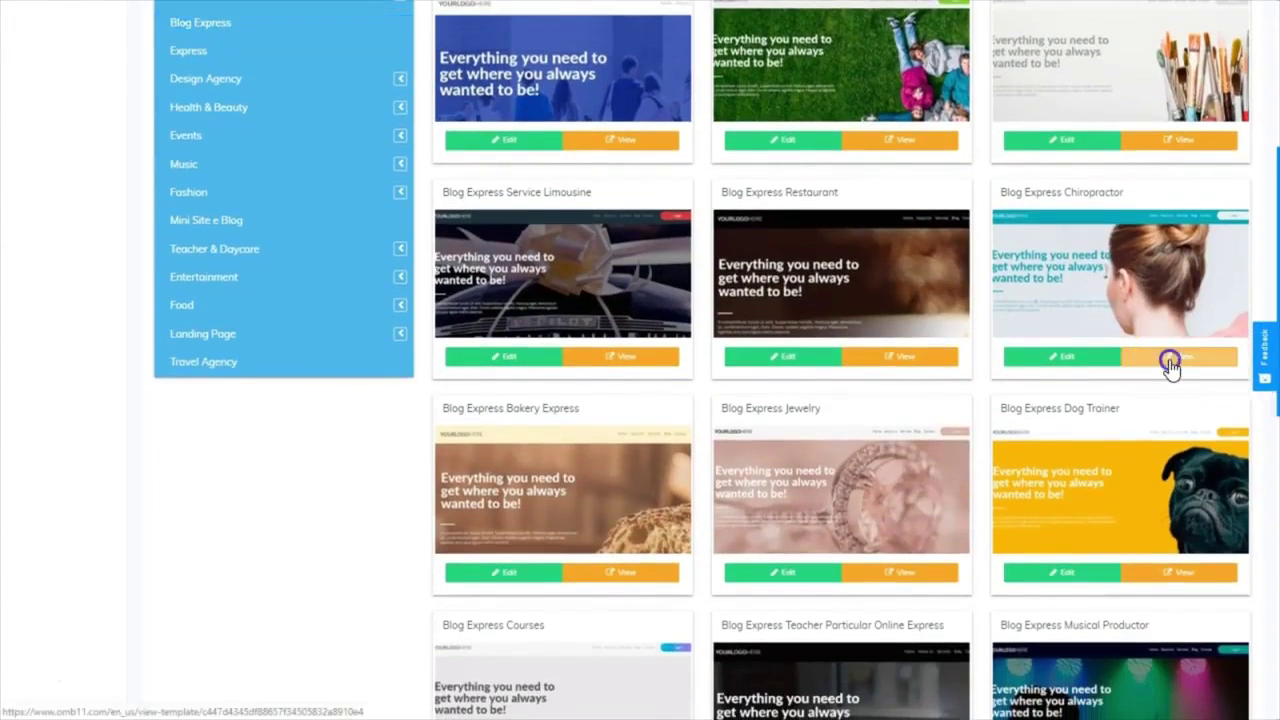
- Preview the Blog Express Chiropractor template and browse the remaining blog templates down to the end of the list
{"action": "left_click", "coordinate": [1168, 362]}
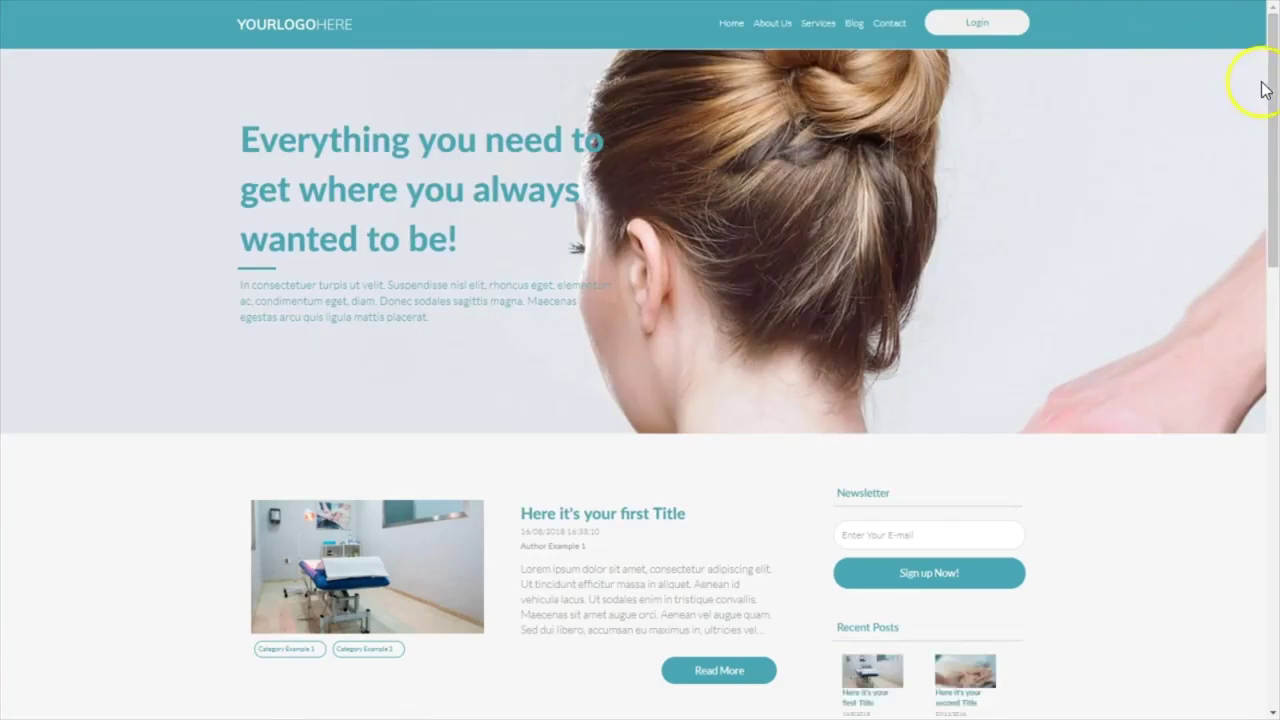
{"action": "scroll", "coordinate": [1262, 150], "scroll_direction": "down", "scroll_amount": 3}
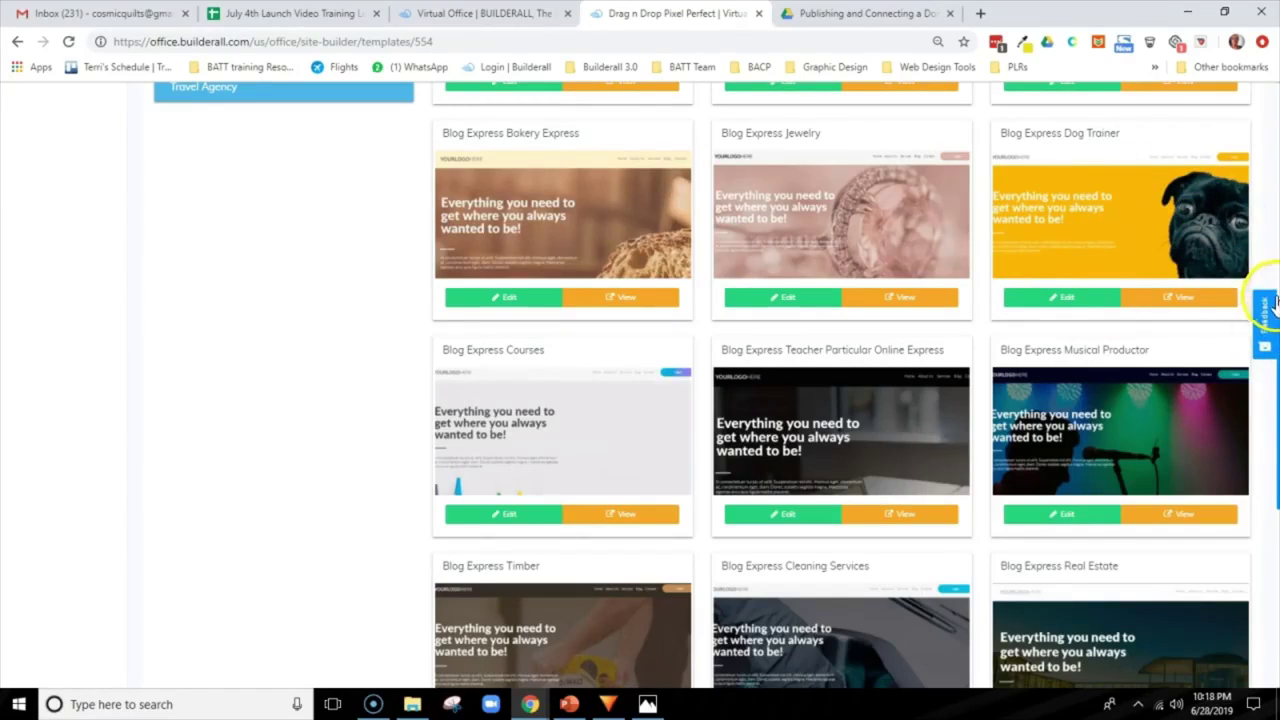
{"action": "key", "text": "F11"}
{"action": "scroll", "coordinate": [1246, 571], "scroll_direction": "down", "scroll_amount": 5}
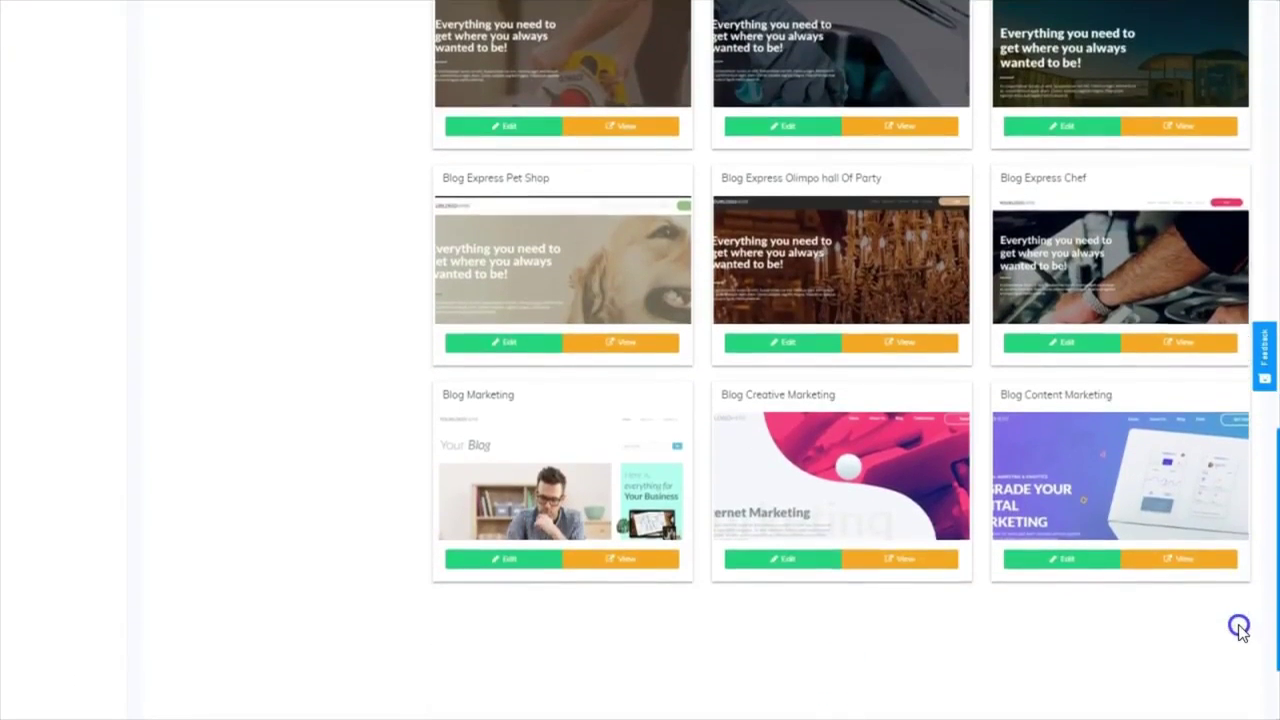
{"action": "left_click_drag", "start_coordinate": [1239, 625], "coordinate": [1234, 635]}
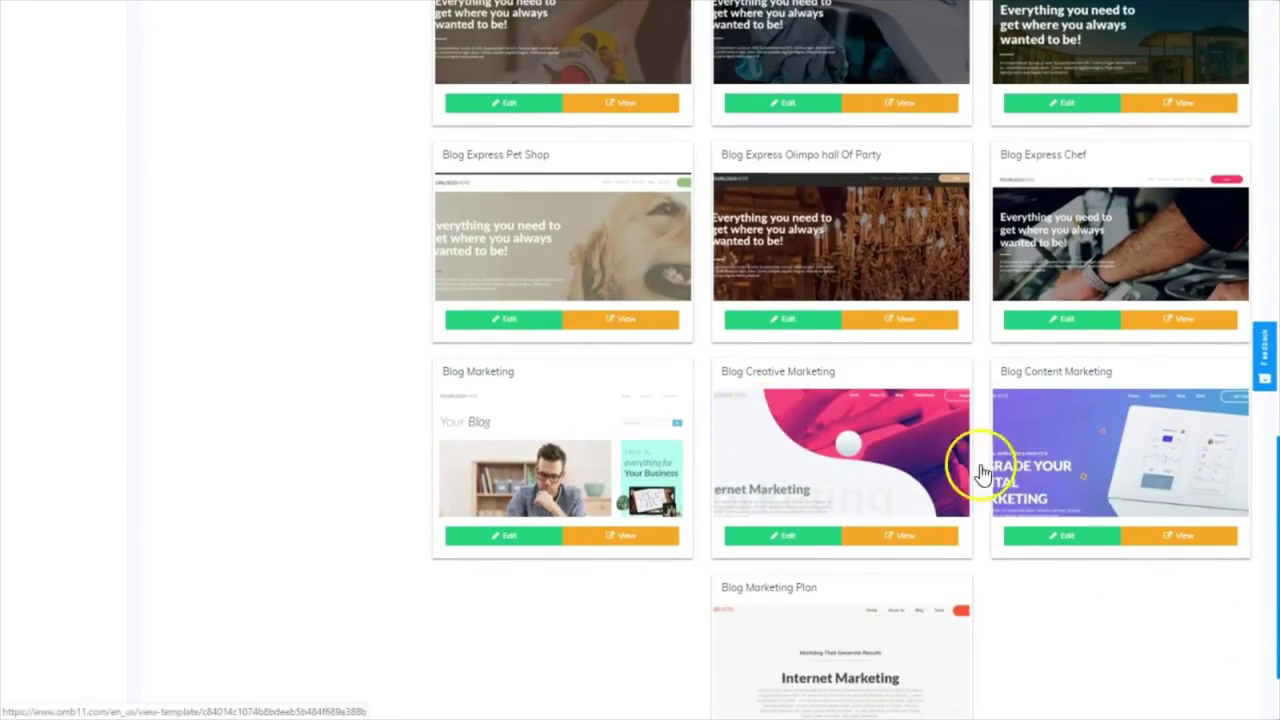
- Preview the Blog Creative Marketing template, dismissing the translation offer, and examine its header, numbered image panels and Blog section
{"action": "left_click", "coordinate": [893, 545]}
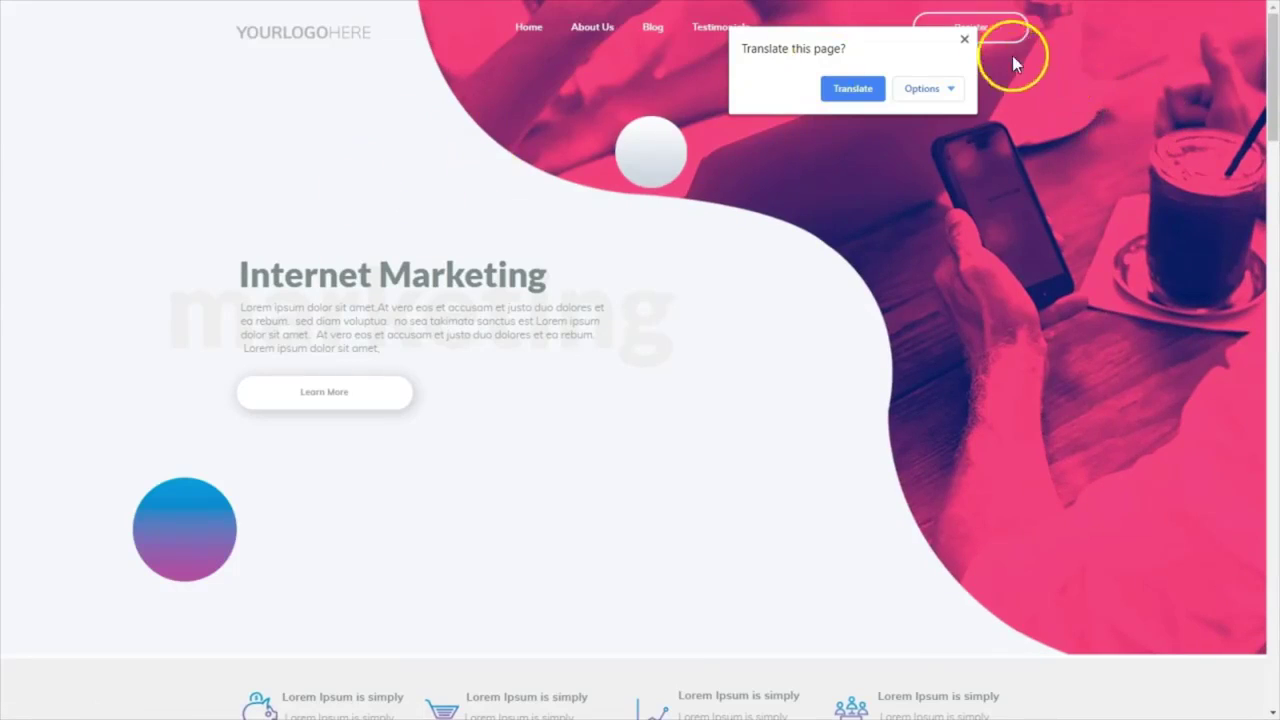
{"action": "left_click", "coordinate": [964, 39]}
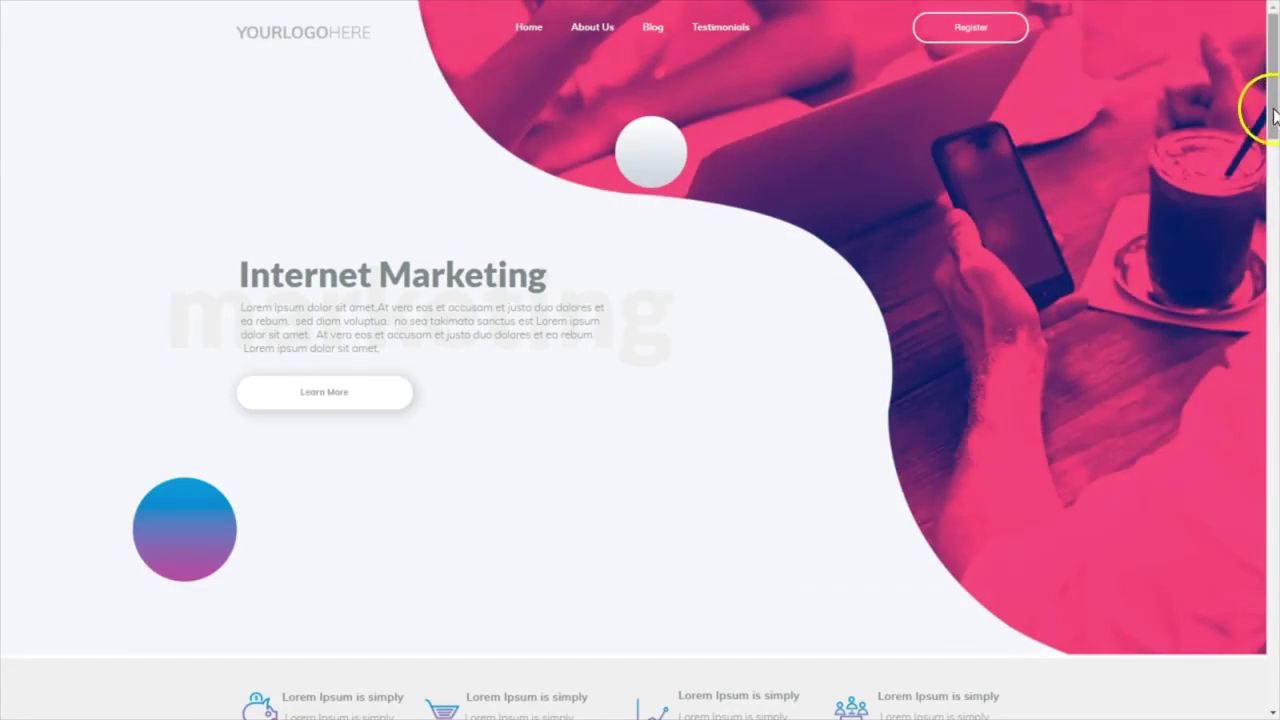
{"action": "left_click_drag", "start_coordinate": [1272, 115], "coordinate": [1272, 135]}
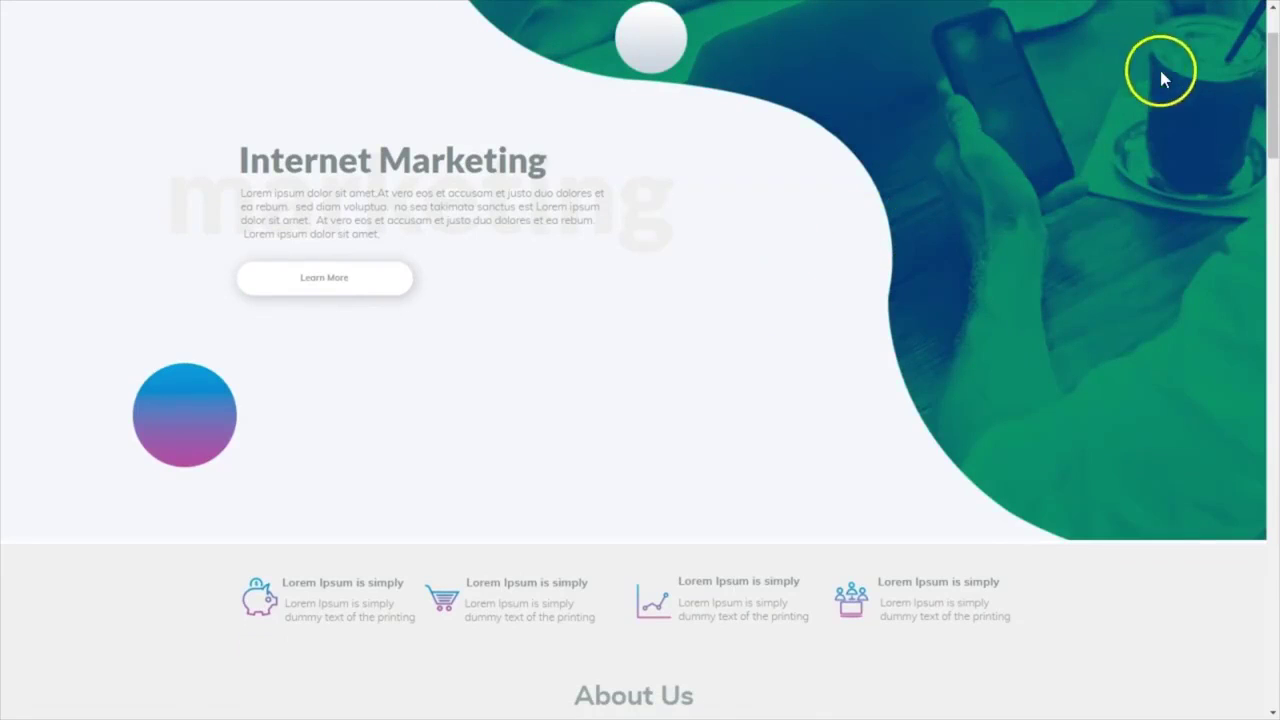
{"action": "left_click_drag", "start_coordinate": [1274, 129], "coordinate": [1274, 252]}
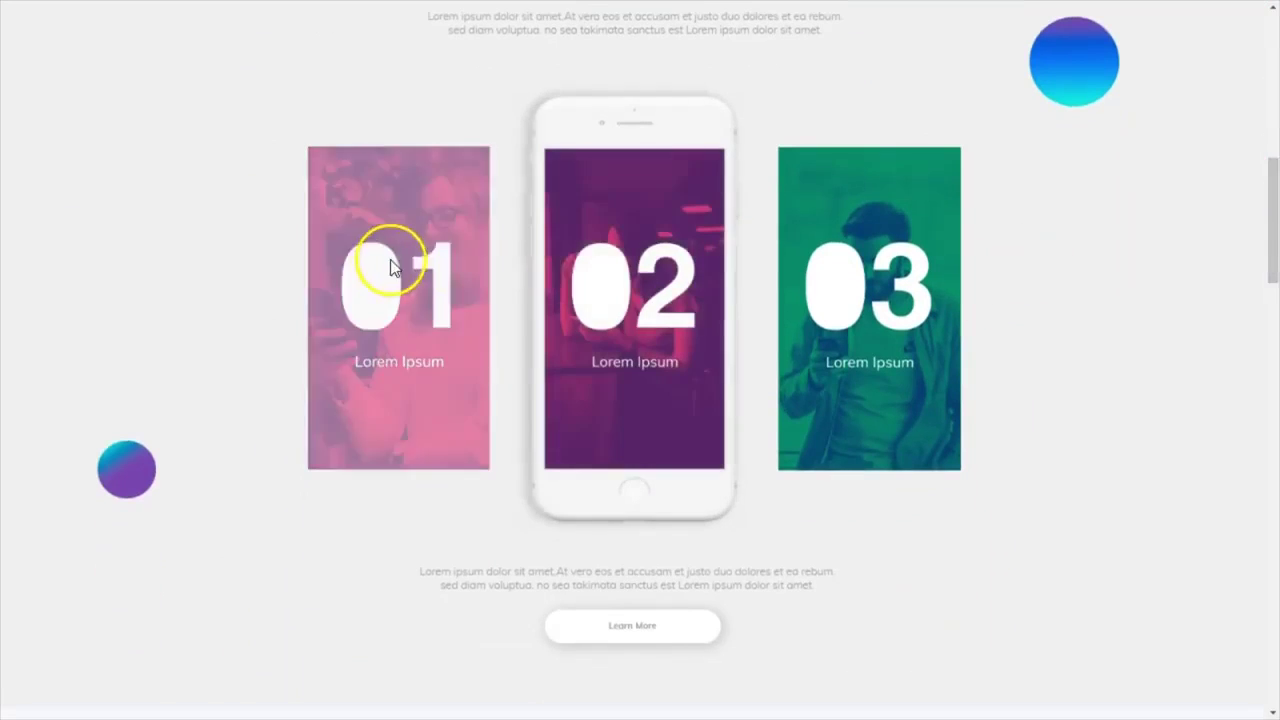
{"action": "scroll", "coordinate": [1249, 171], "scroll_direction": "up", "scroll_amount": 8}
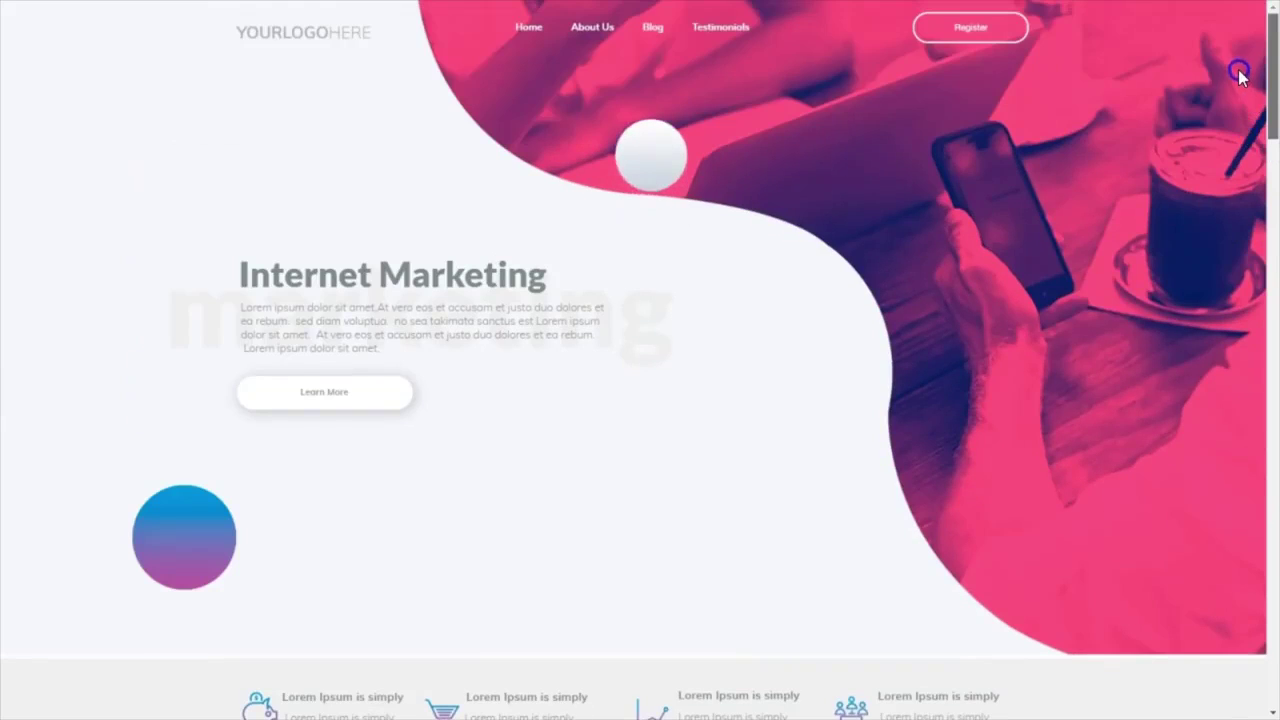
{"action": "scroll", "coordinate": [1236, 97], "scroll_direction": "down", "scroll_amount": 10}
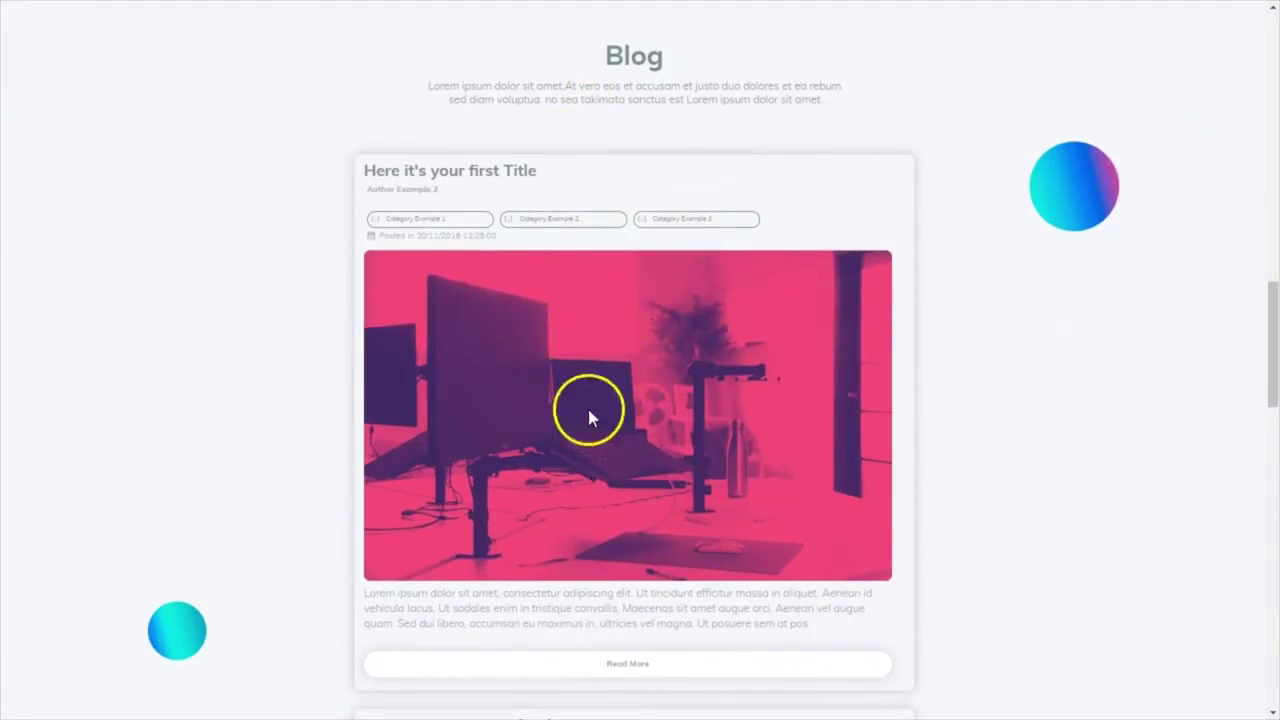
{"action": "scroll", "coordinate": [1266, 323], "scroll_direction": "down", "scroll_amount": 6}
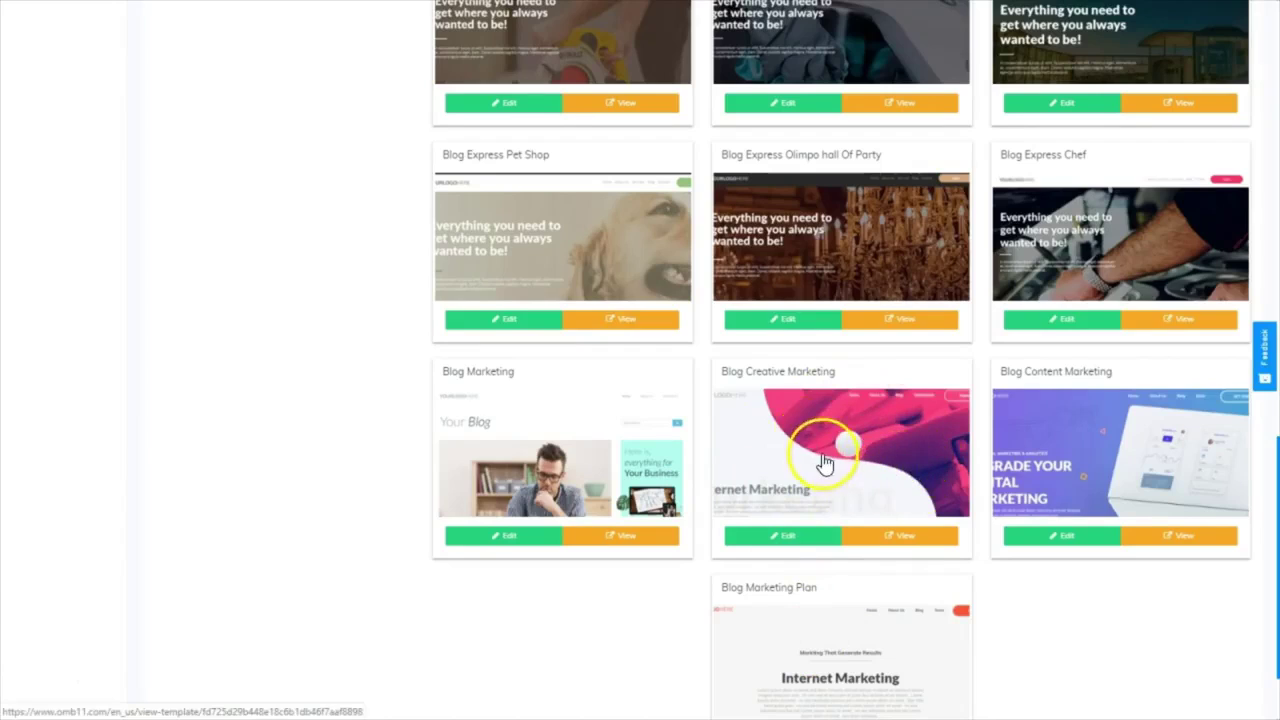
- Open the Blog Creative Marketing template for editing and look over its page content
{"action": "left_click", "coordinate": [788, 534]}
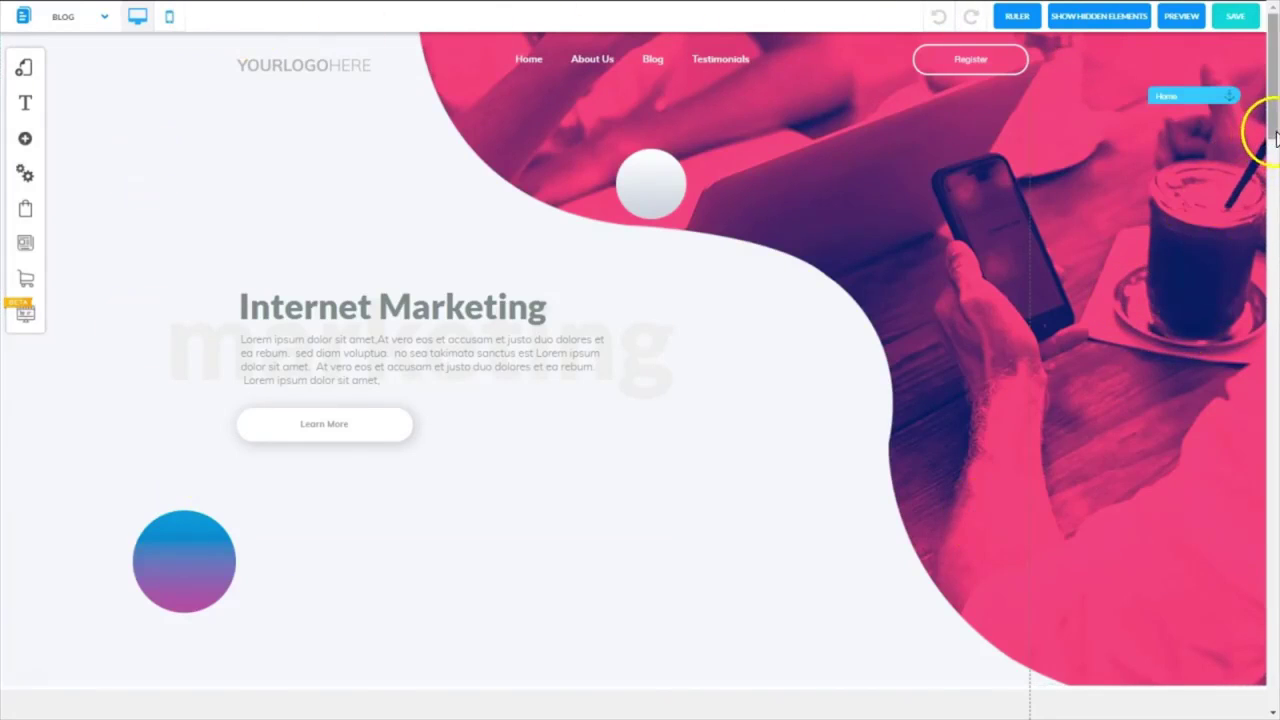
{"action": "scroll", "coordinate": [1263, 147], "scroll_direction": "down", "scroll_amount": 15}
{"action": "scroll", "coordinate": [640, 376], "scroll_direction": "down", "scroll_amount": 5}
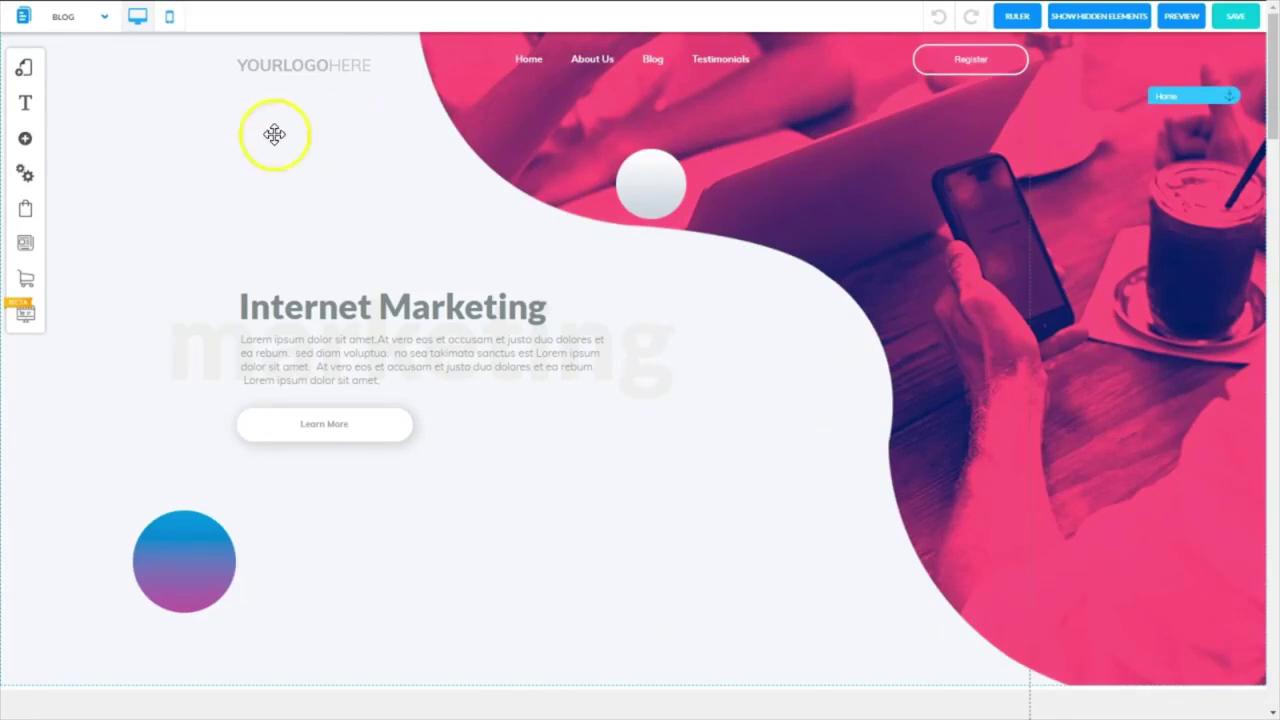
- Open the News Page of the Blog Creative Marketing layout and examine its article area and sidebar
{"action": "left_click", "coordinate": [27, 70]}
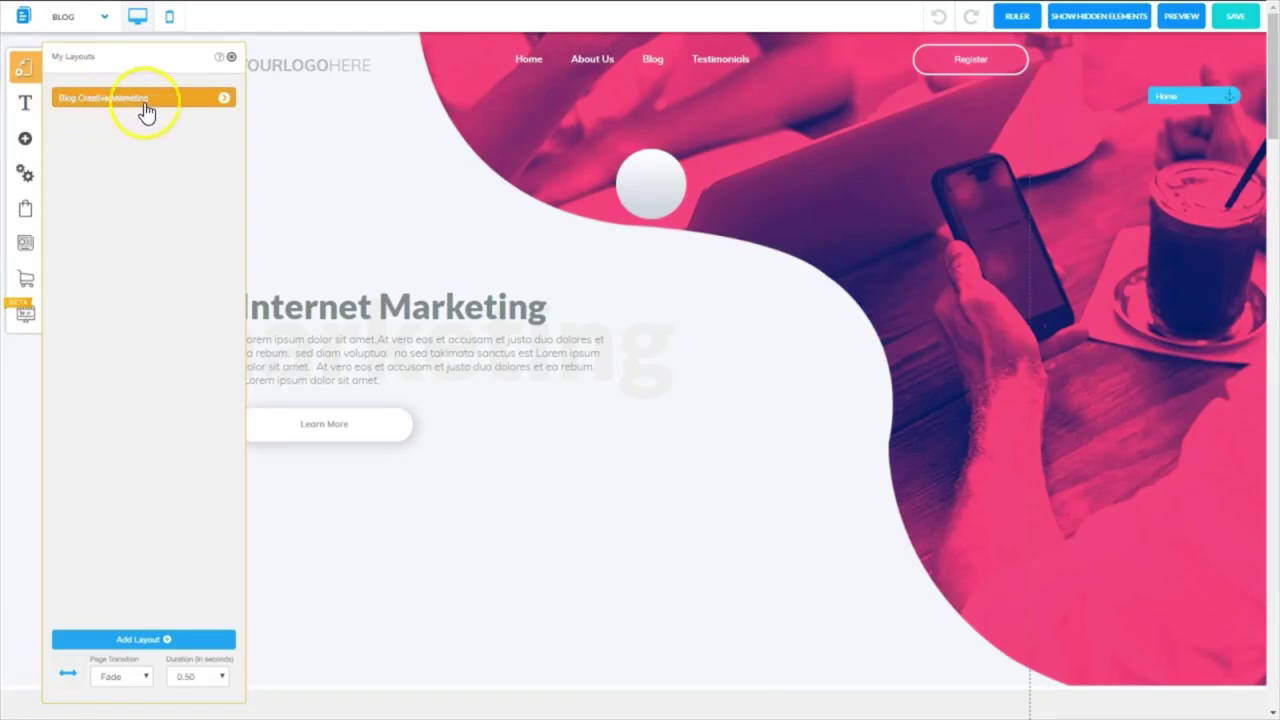
{"action": "left_click", "coordinate": [223, 101]}
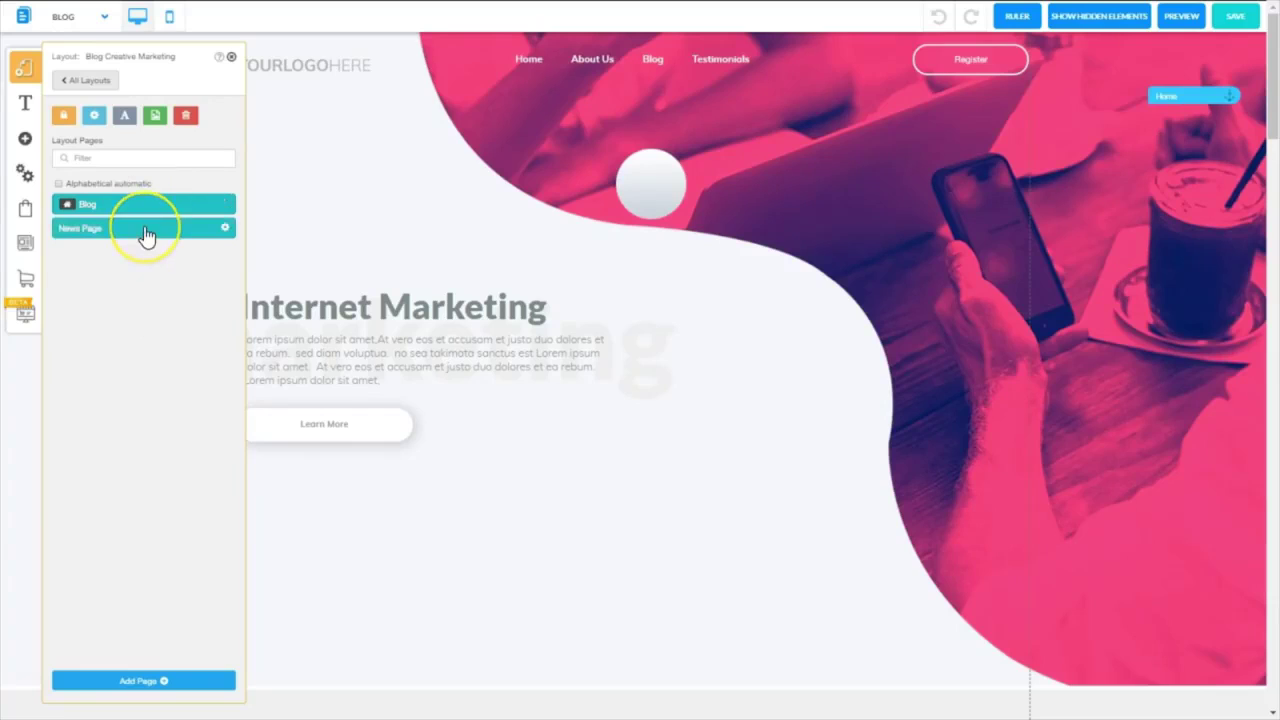
{"action": "left_click_drag", "start_coordinate": [146, 234], "coordinate": [247, 203]}
{"action": "left_click", "coordinate": [84, 233]}
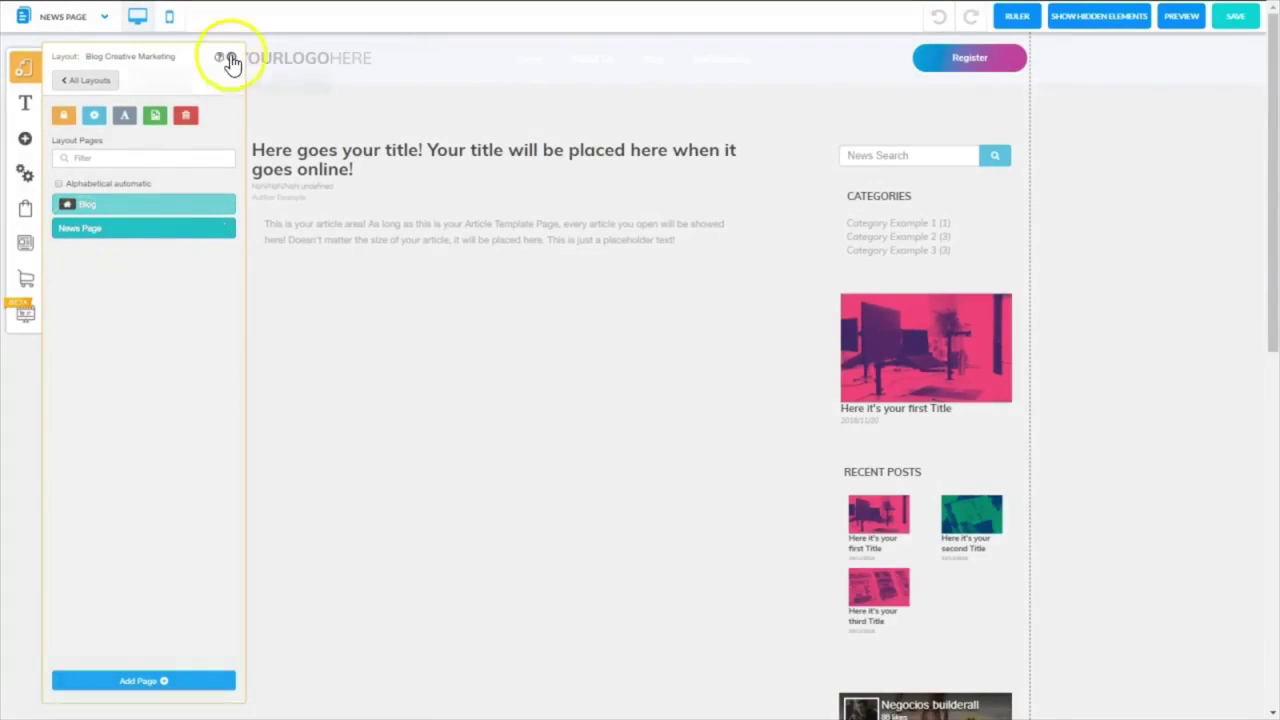
{"action": "left_click", "coordinate": [226, 55]}
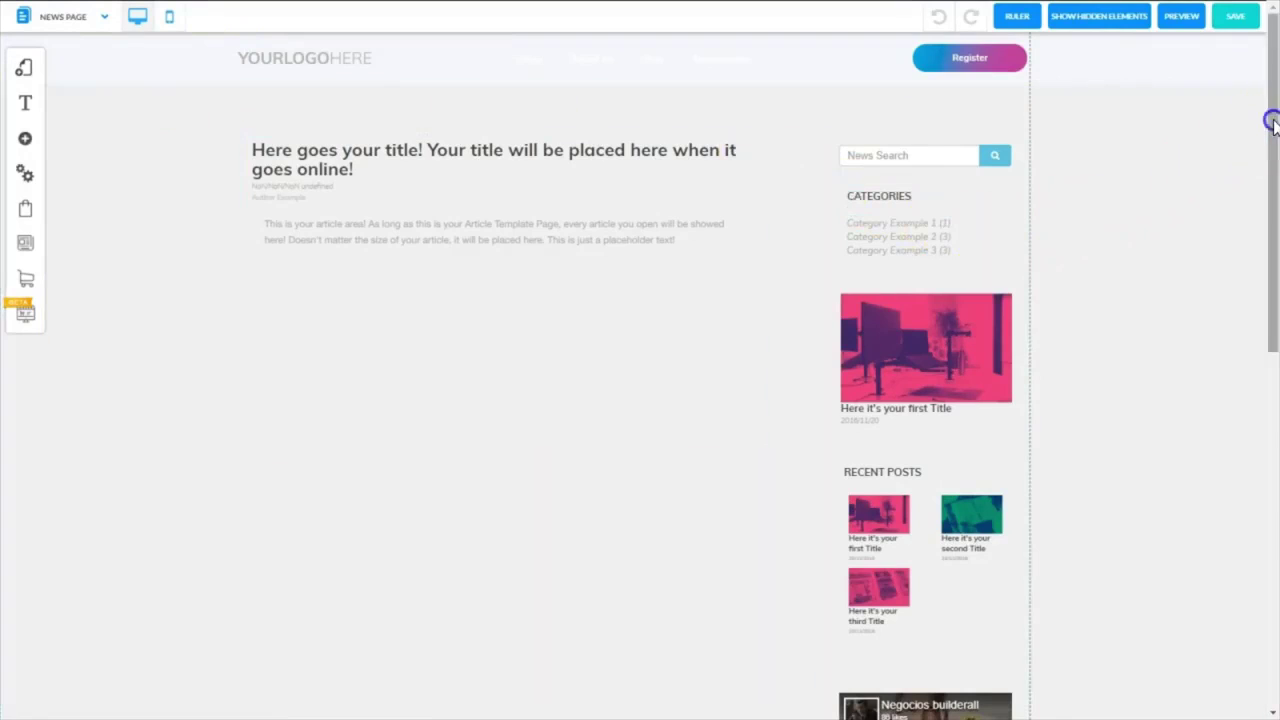
{"action": "scroll", "coordinate": [1272, 125], "scroll_direction": "down", "scroll_amount": 1}
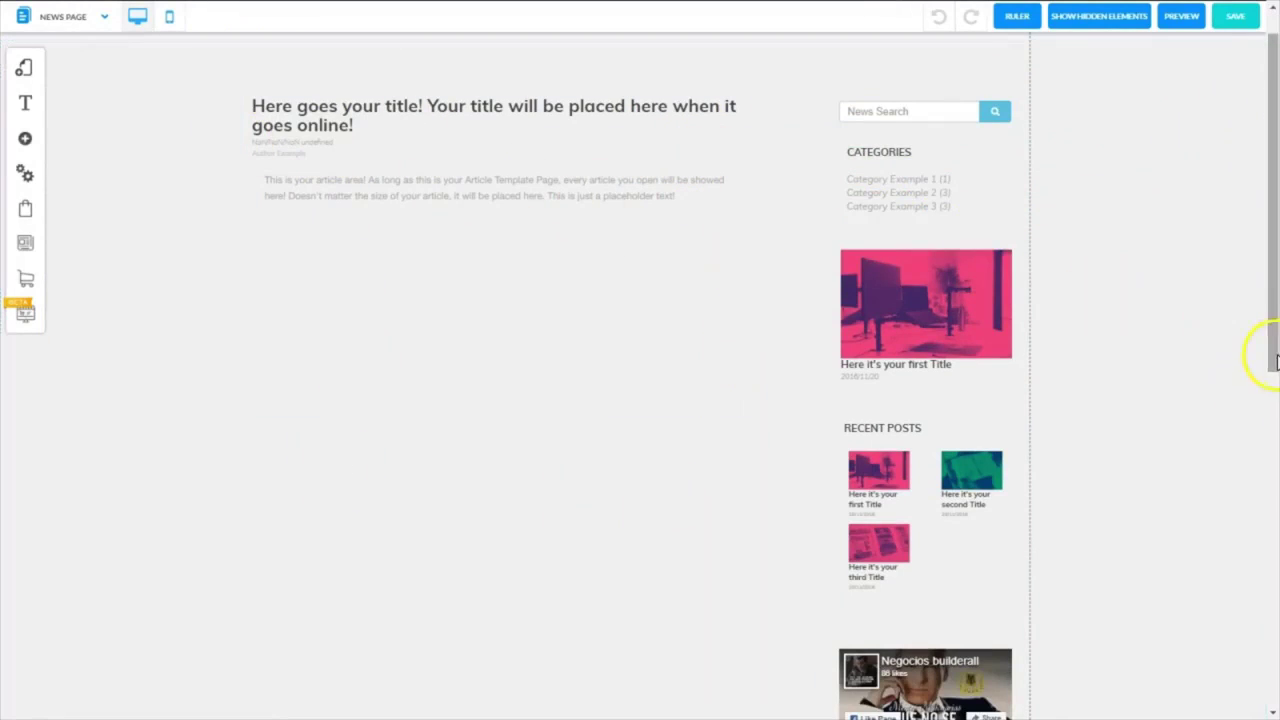
{"action": "scroll", "coordinate": [1268, 360], "scroll_direction": "up", "scroll_amount": 1}
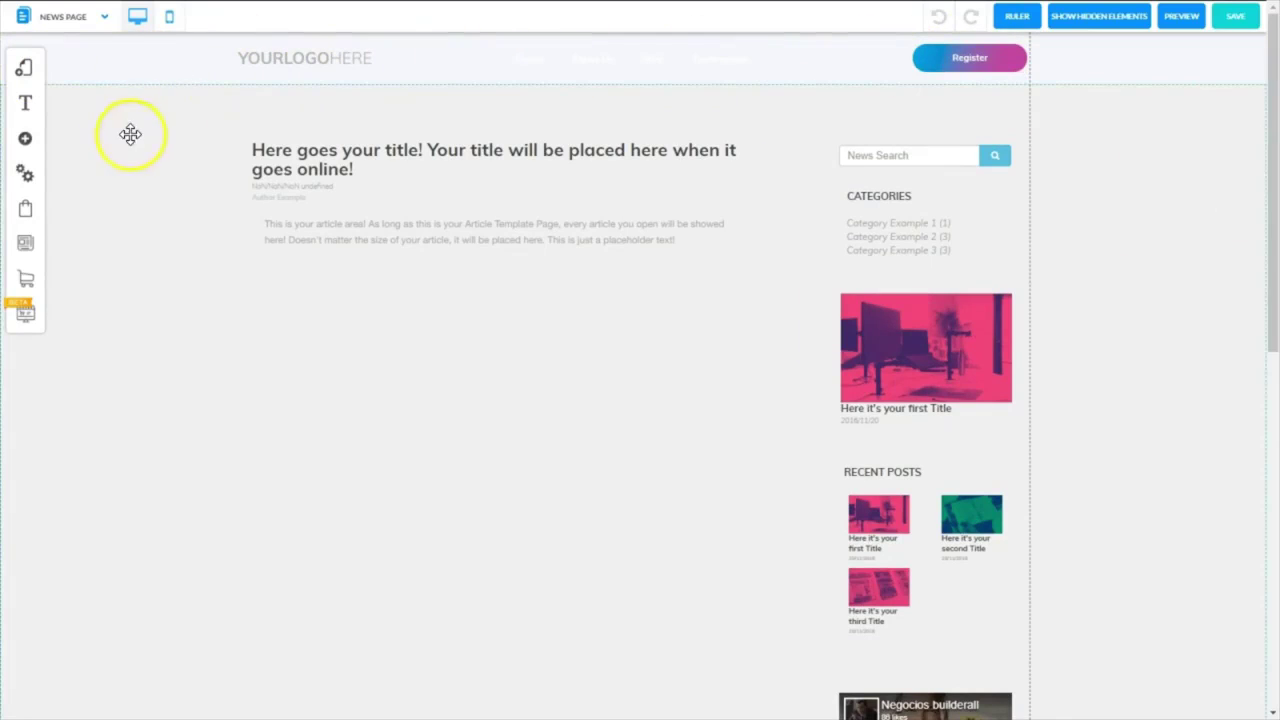
- Switch the editor back to the Blog page and open its preview
{"action": "left_click", "coordinate": [104, 17]}
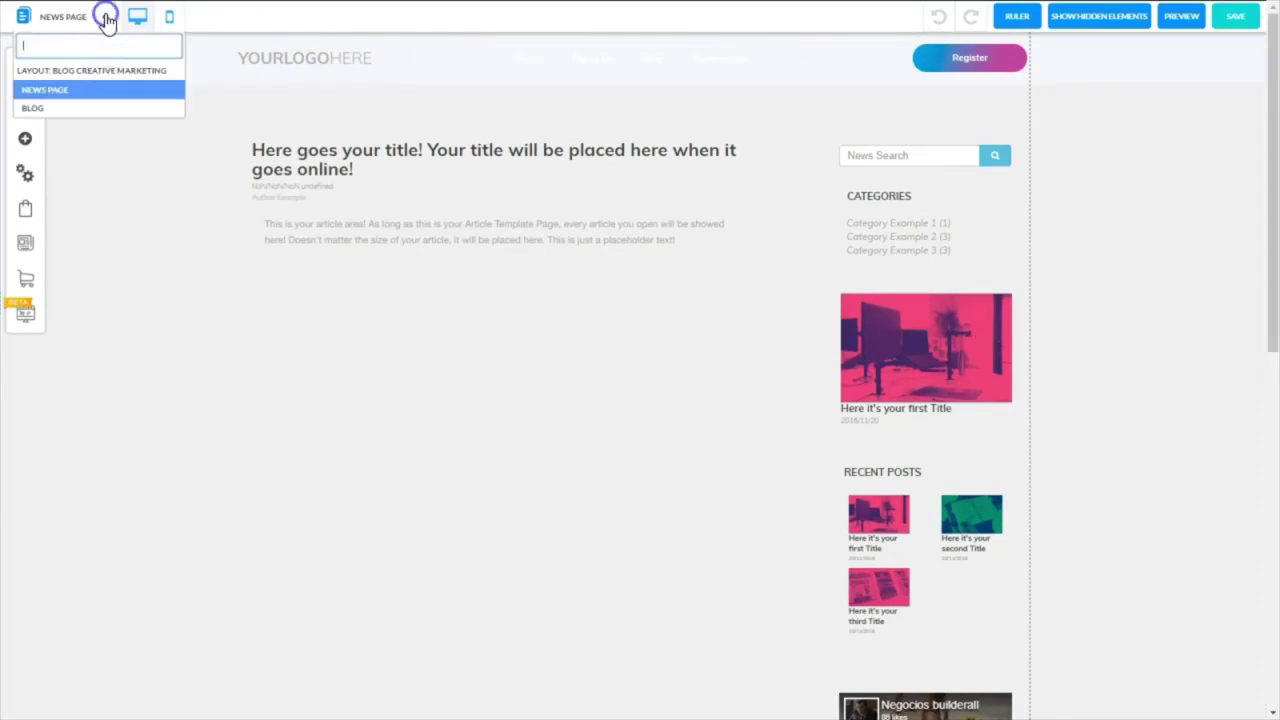
{"action": "left_click", "coordinate": [83, 69]}
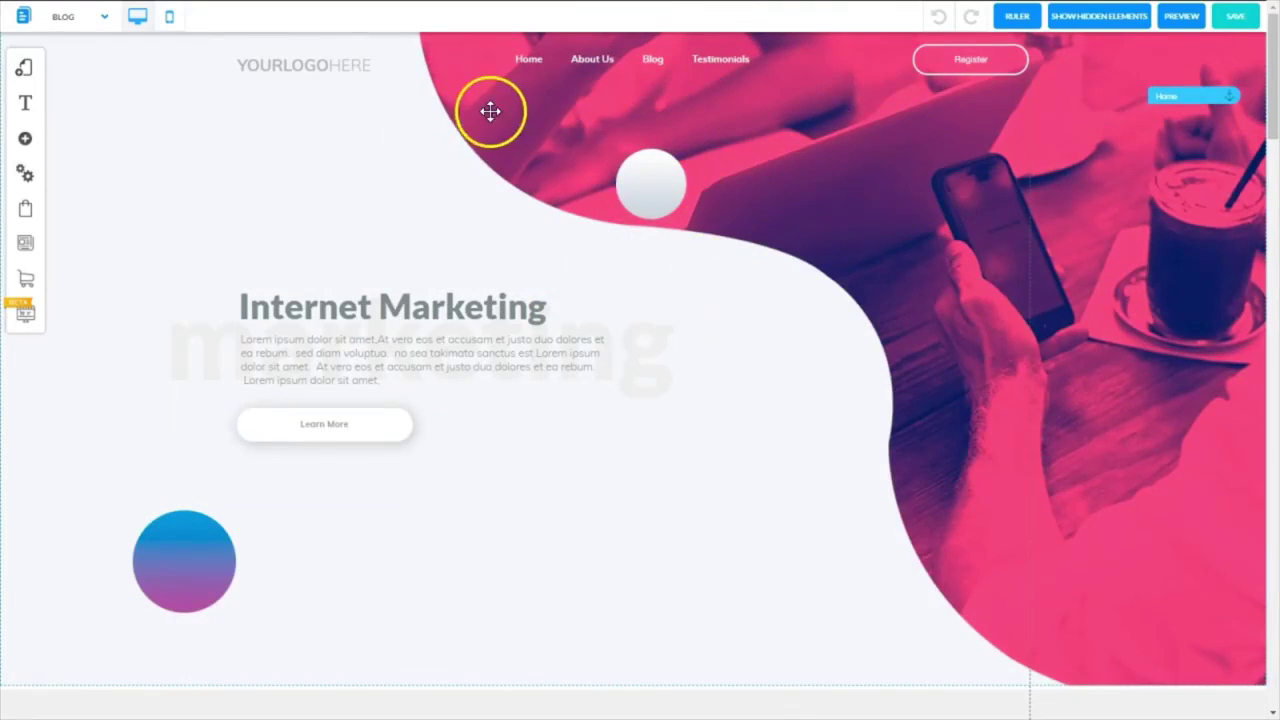
{"action": "left_click", "coordinate": [592, 58]}
{"action": "left_click", "coordinate": [1183, 16]}
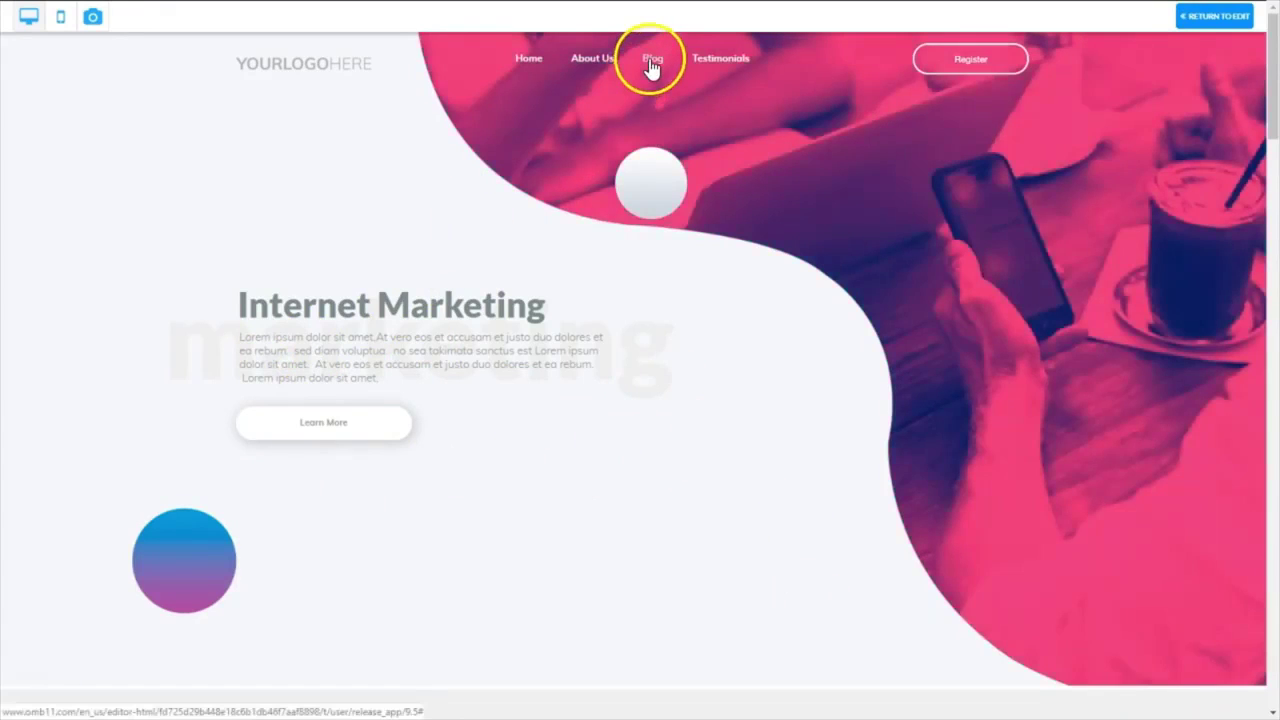
- Test the Blog and Testimonials navigation links in the page preview, returning to the page's beginning after each
{"action": "left_click", "coordinate": [650, 62]}
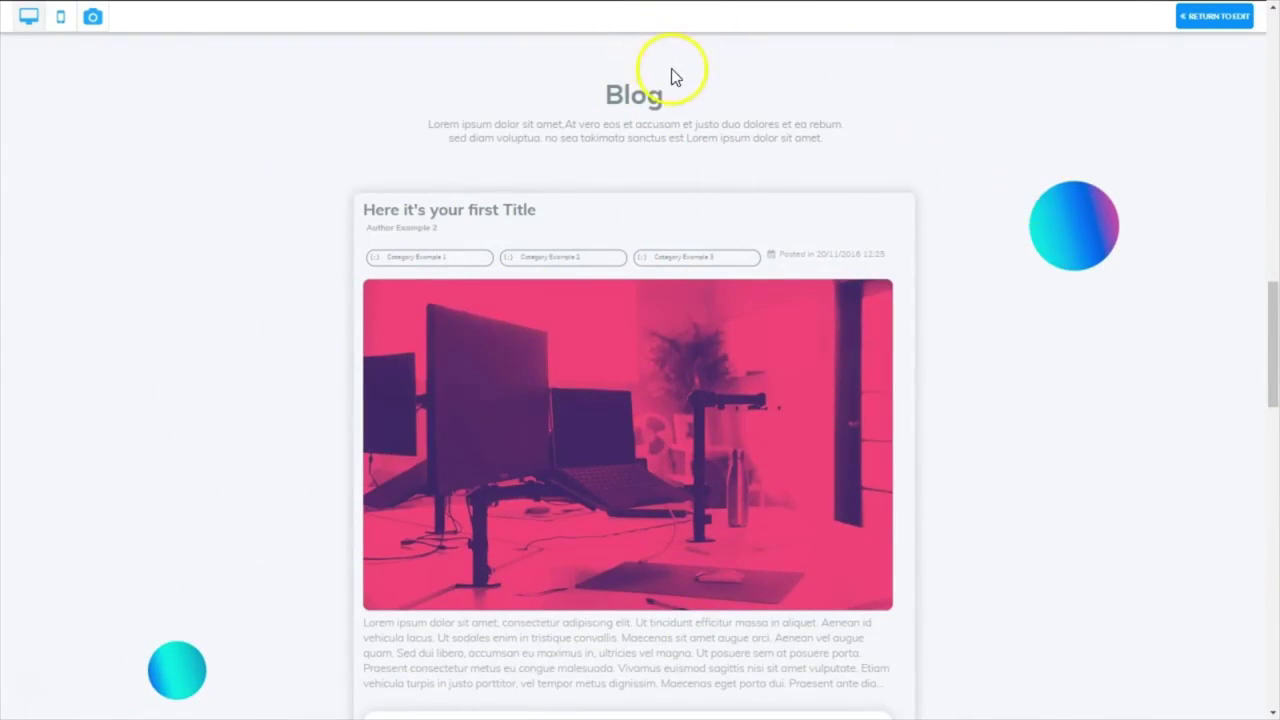
{"action": "scroll", "coordinate": [1274, 330], "scroll_direction": "up", "scroll_amount": 15}
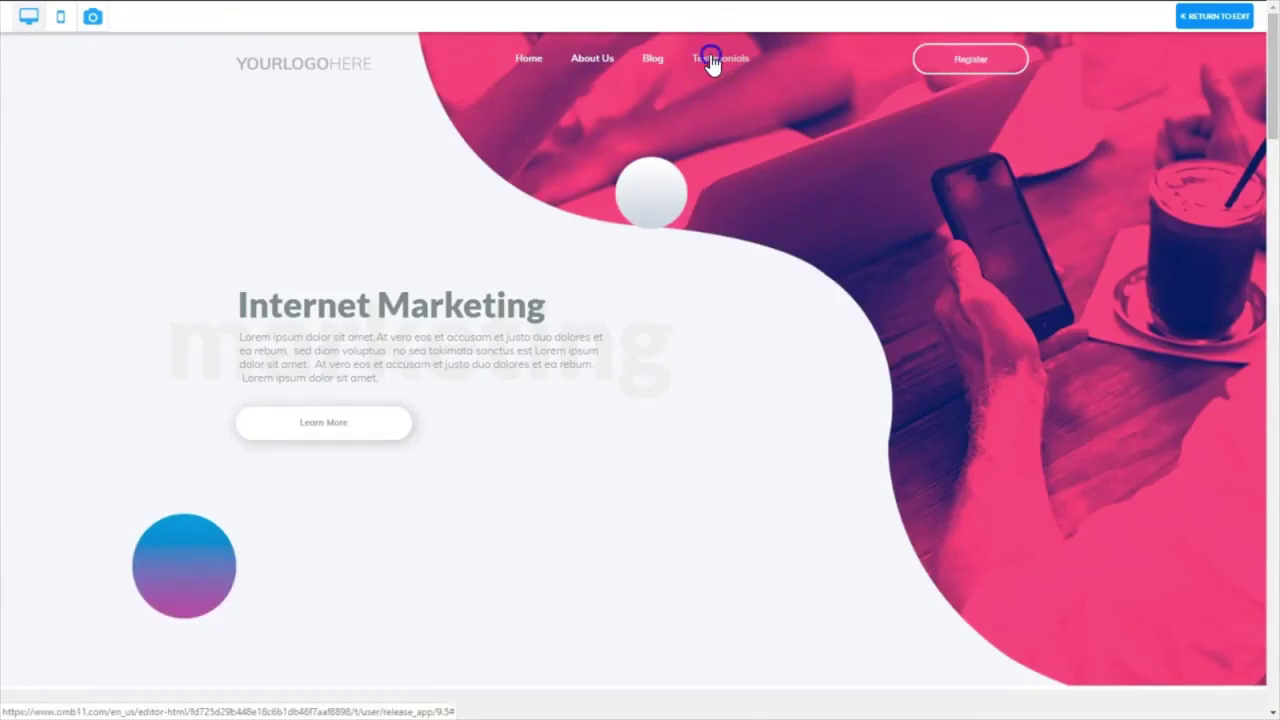
{"action": "left_click", "coordinate": [710, 60]}
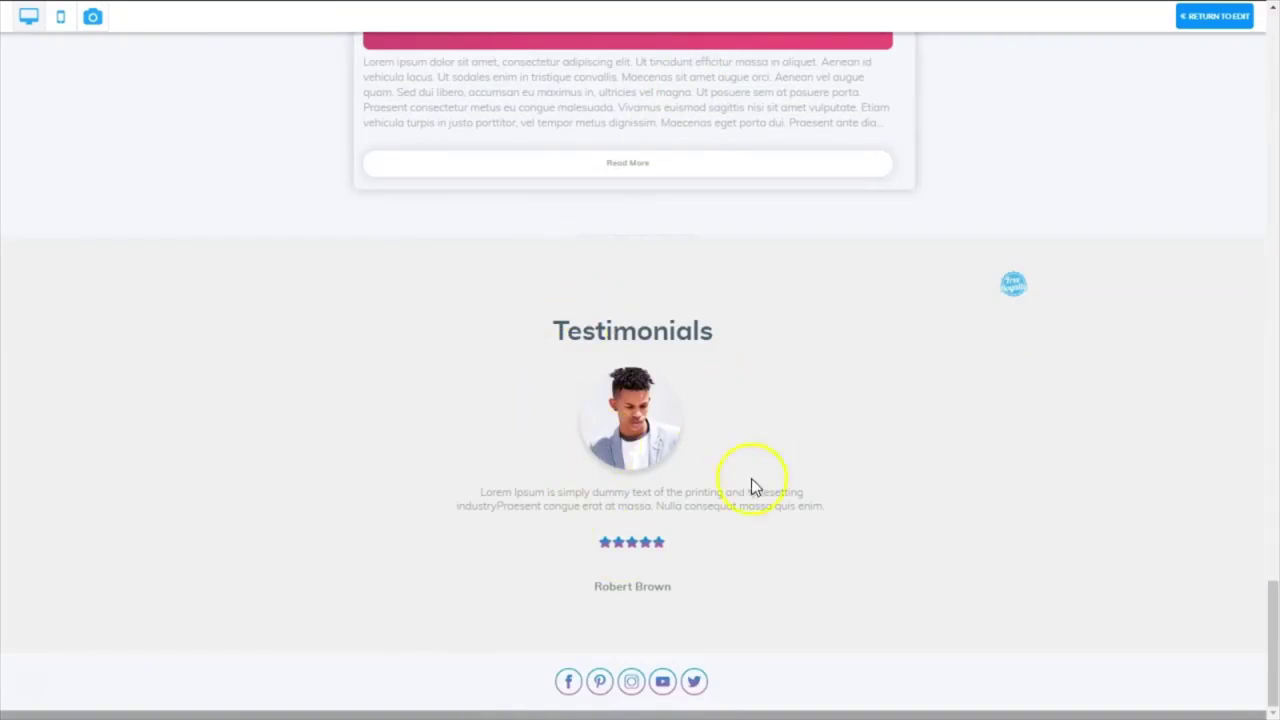
{"action": "key", "text": "Home"}
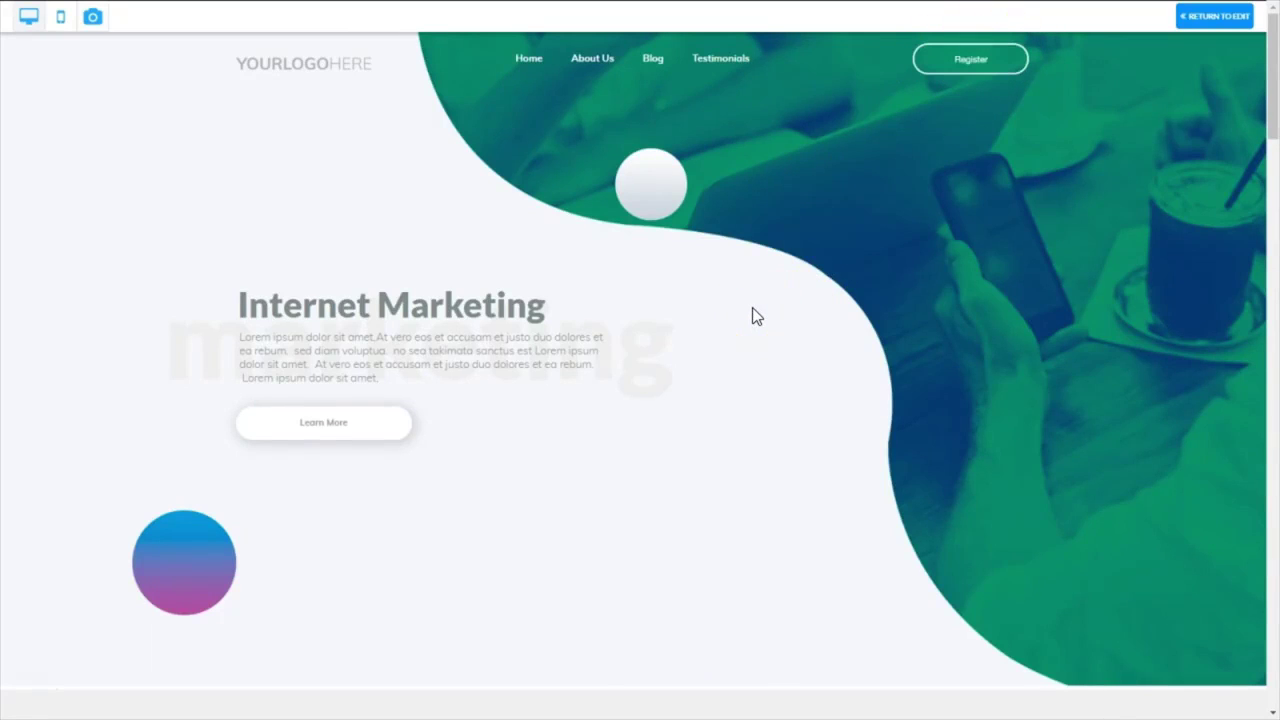
- Try the Learn More link, examine the About Us section in the preview, and return to editing
{"action": "left_click", "coordinate": [320, 426]}
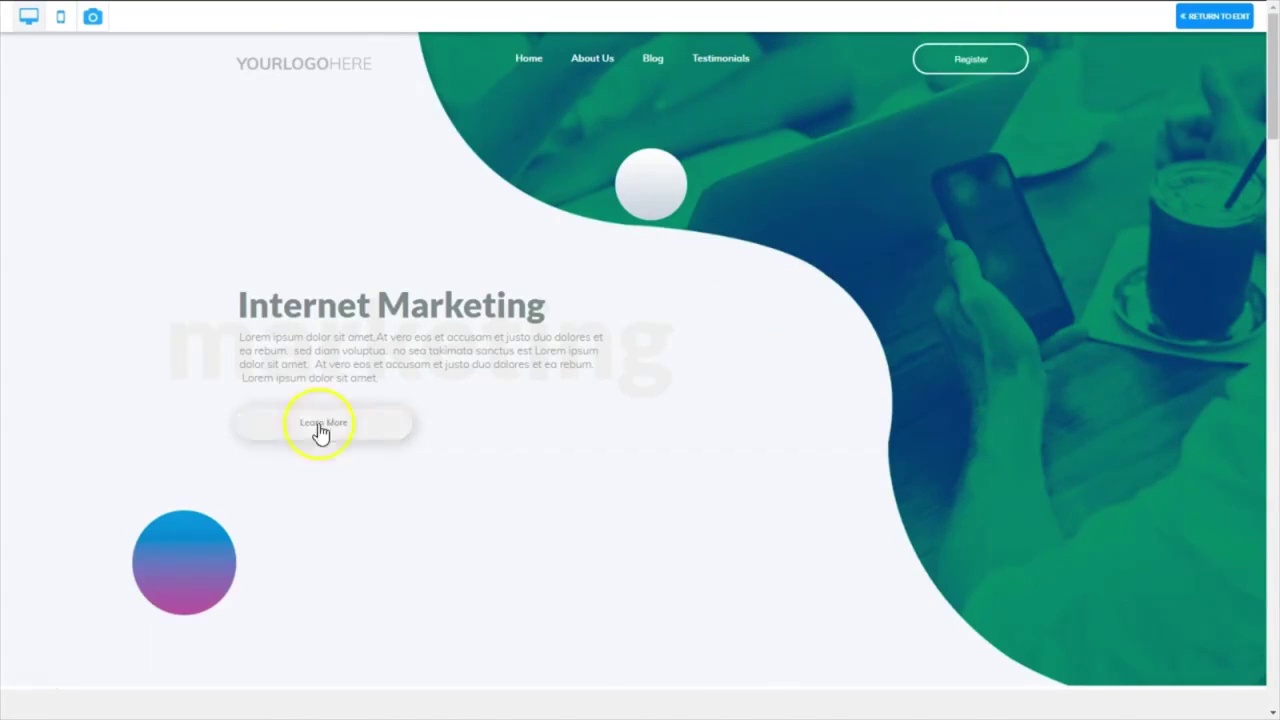
{"action": "scroll", "coordinate": [335, 408], "scroll_direction": "down", "scroll_amount": 1}
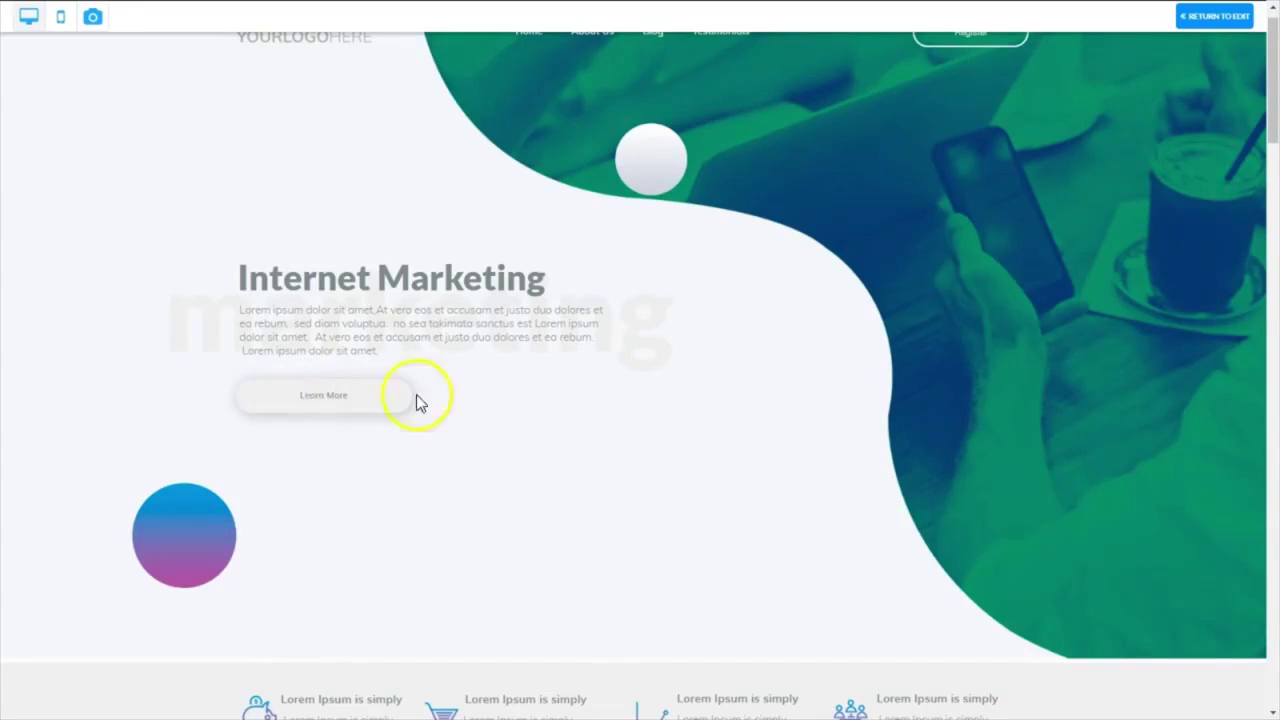
{"action": "scroll", "coordinate": [418, 400], "scroll_direction": "down", "scroll_amount": 5}
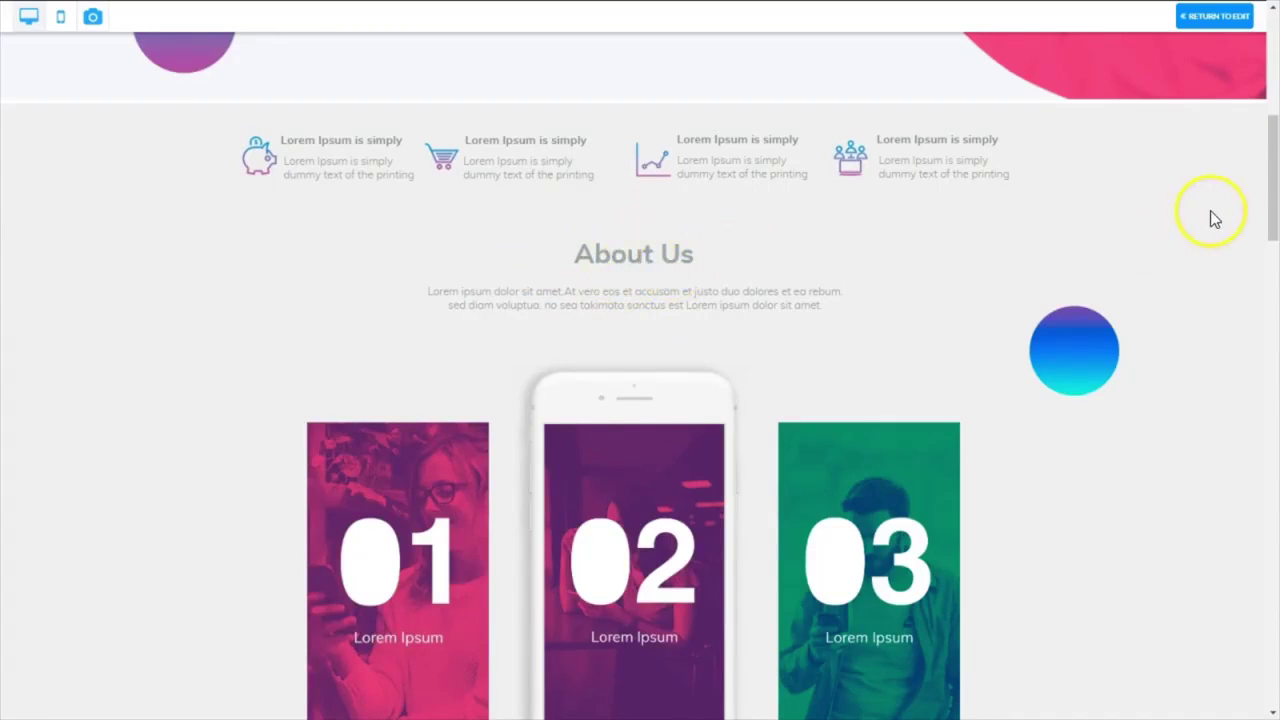
{"action": "scroll", "coordinate": [563, 70], "scroll_direction": "down", "scroll_amount": 2}
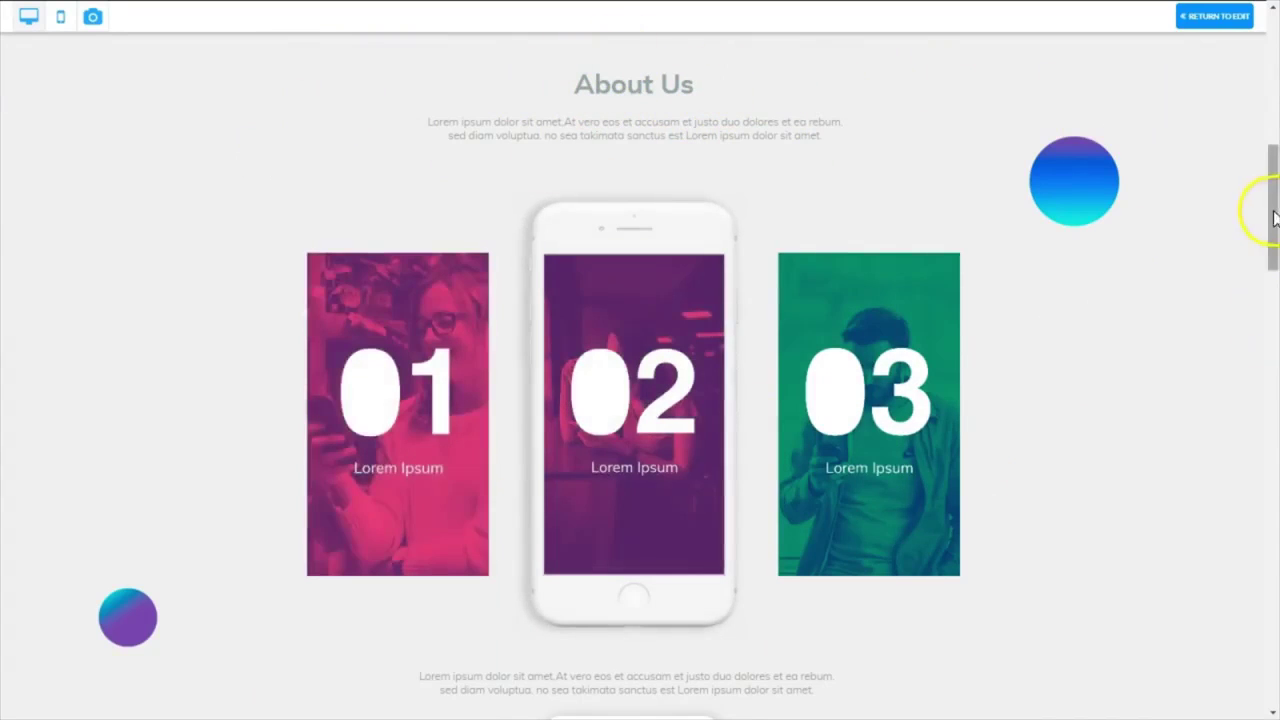
{"action": "left_click_drag", "start_coordinate": [1274, 218], "coordinate": [1212, 25]}
{"action": "left_click", "coordinate": [1210, 17]}
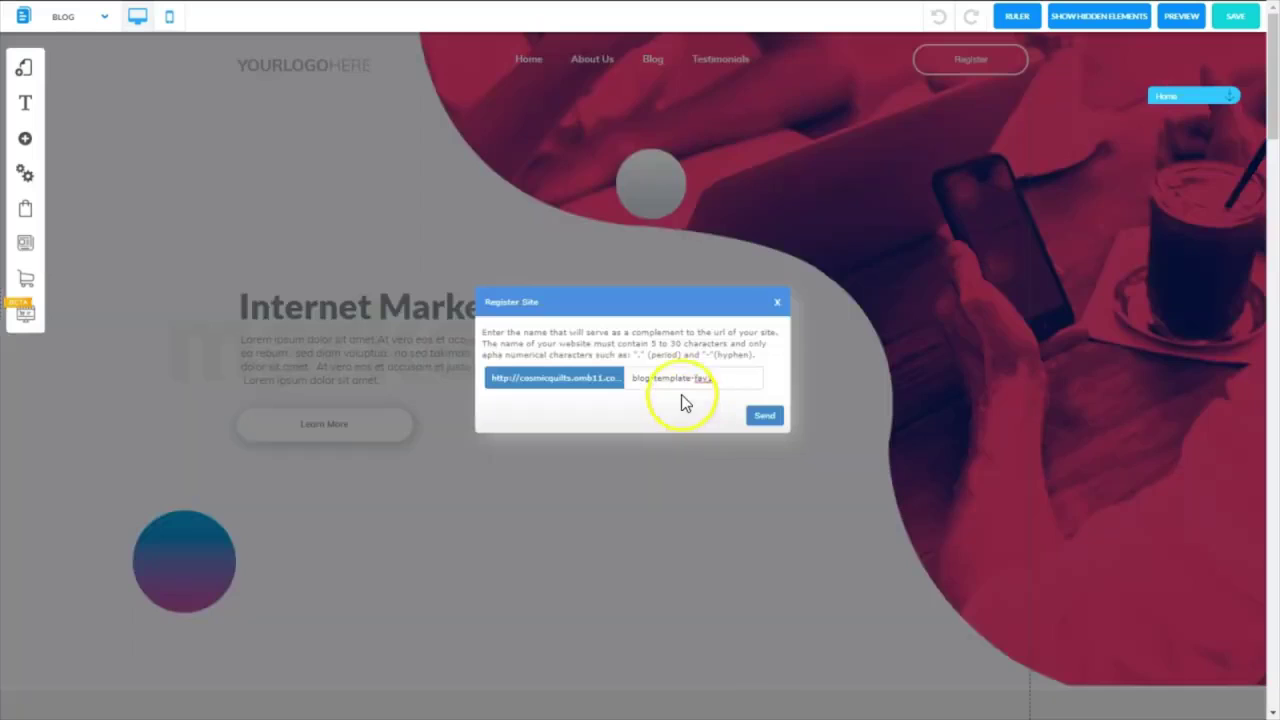
- Submit the site's URL name for registration and save the Blog Creative Marketing layout with its Blog and News Page
{"action": "left_click", "coordinate": [766, 416]}
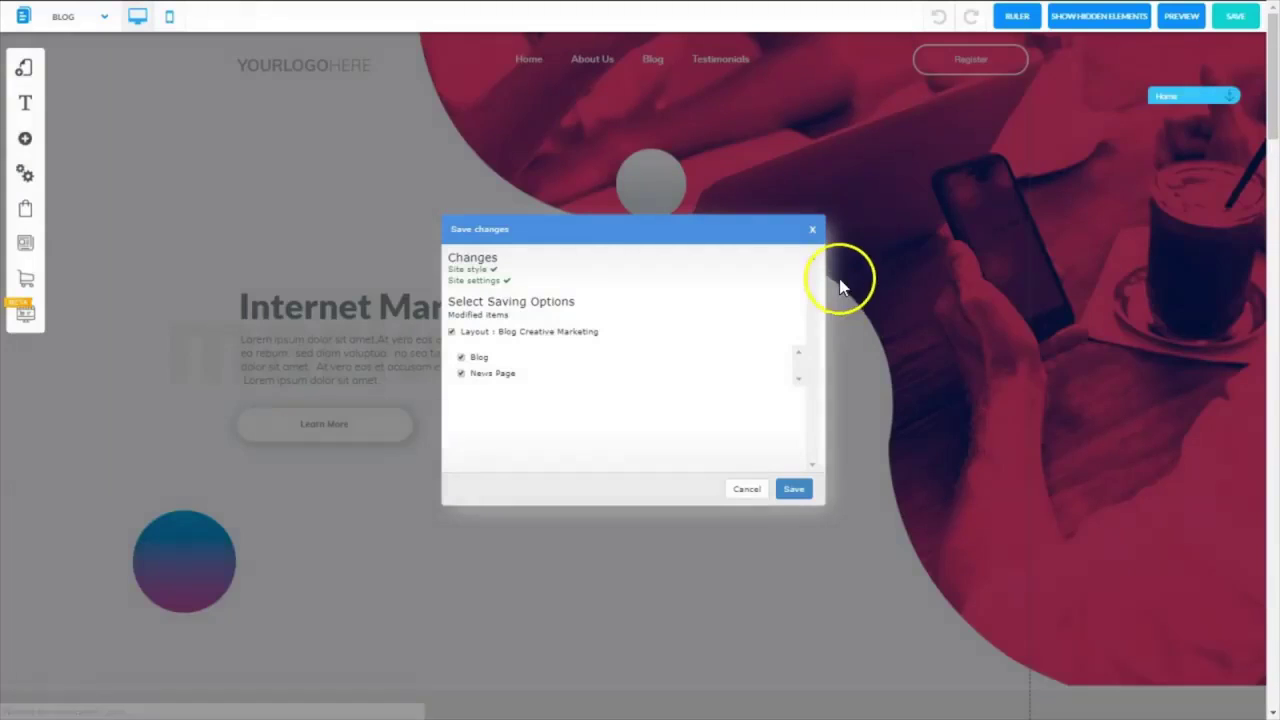
{"action": "left_click", "coordinate": [793, 490]}
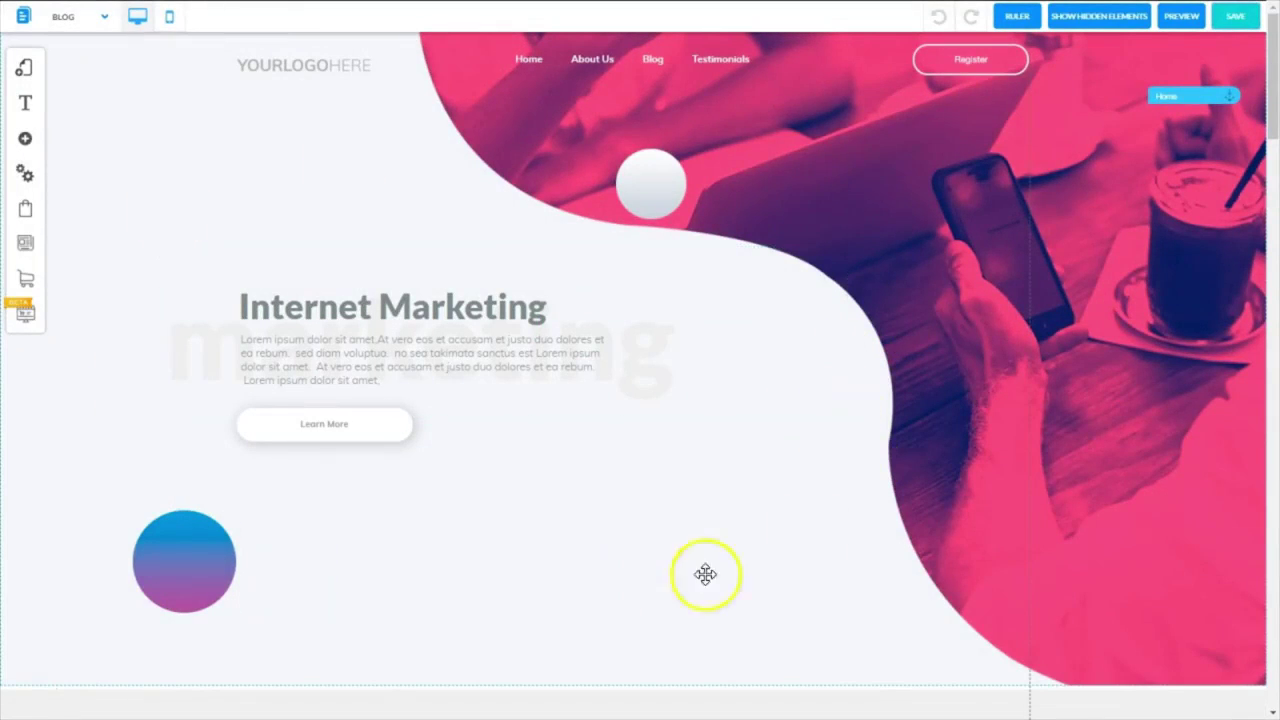
{"action": "mouse_move", "coordinate": [1275, 135]}
{"action": "left_mouse_down"}
{"action": "mouse_move", "coordinate": [1275, 680]}
{"action": "mouse_move", "coordinate": [1275, 130]}
{"action": "left_mouse_up"}
{"action": "left_click", "coordinate": [1051, 220]}
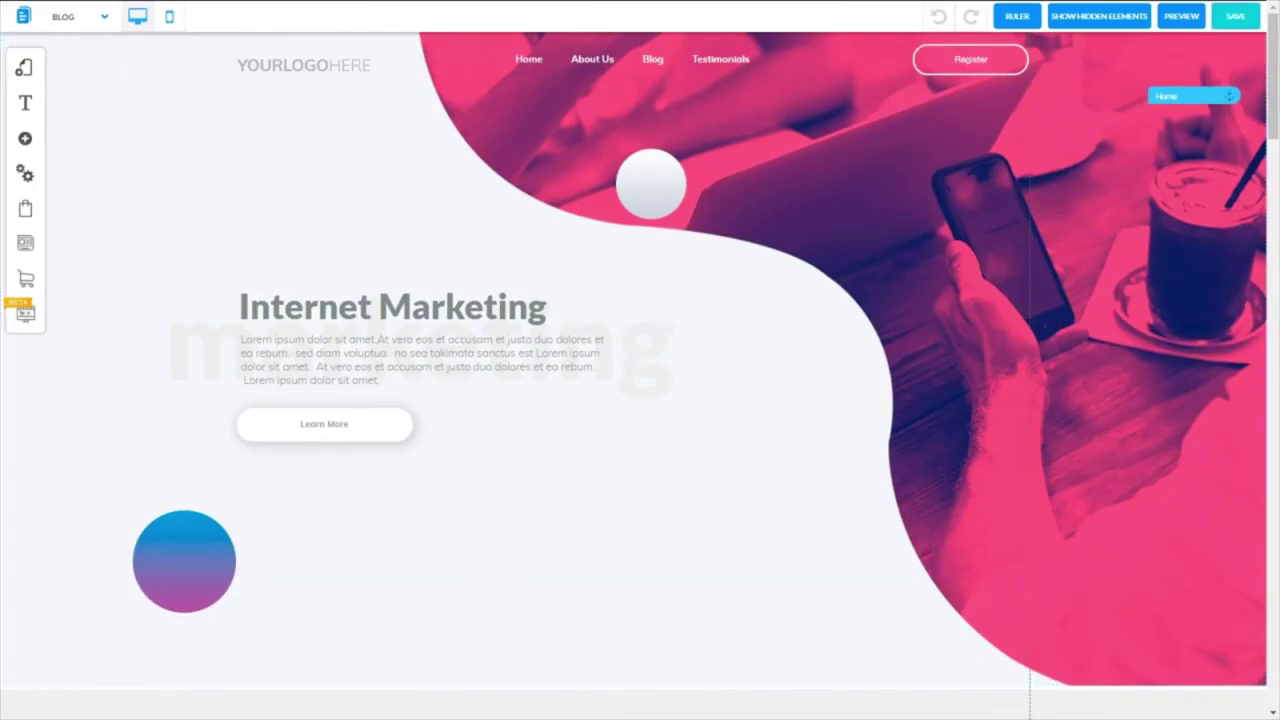
{"action": "left_click", "coordinate": [1080, 111]}
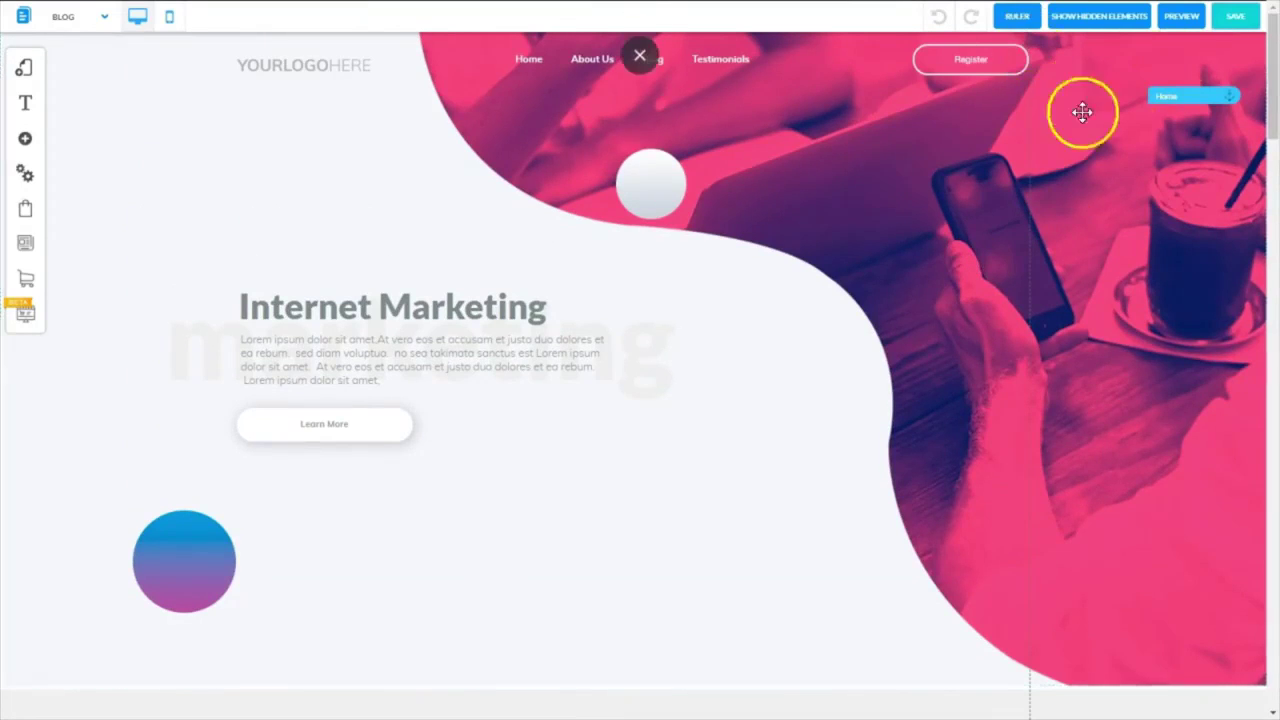
{"action": "left_click", "coordinate": [568, 456]}
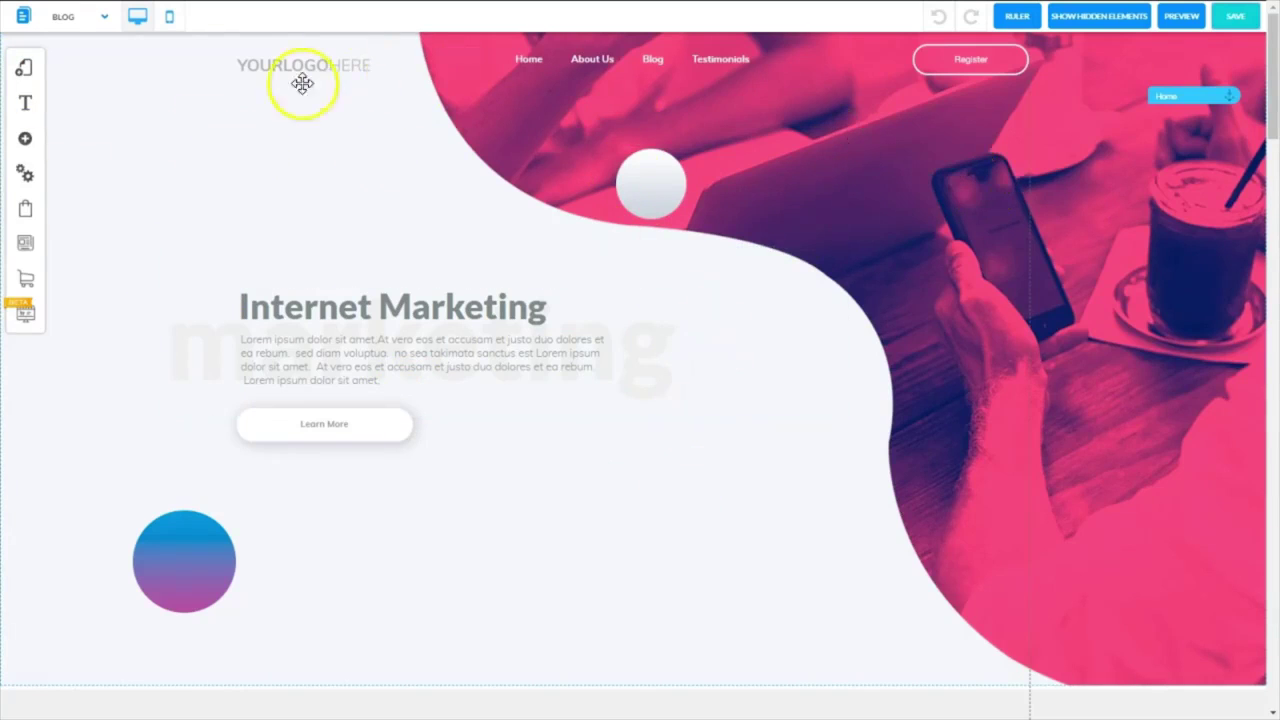
- Show the pages of the Blog Creative Marketing layout and switch the editor to the News Page
{"action": "left_click", "coordinate": [27, 73]}
{"action": "left_click", "coordinate": [94, 102]}
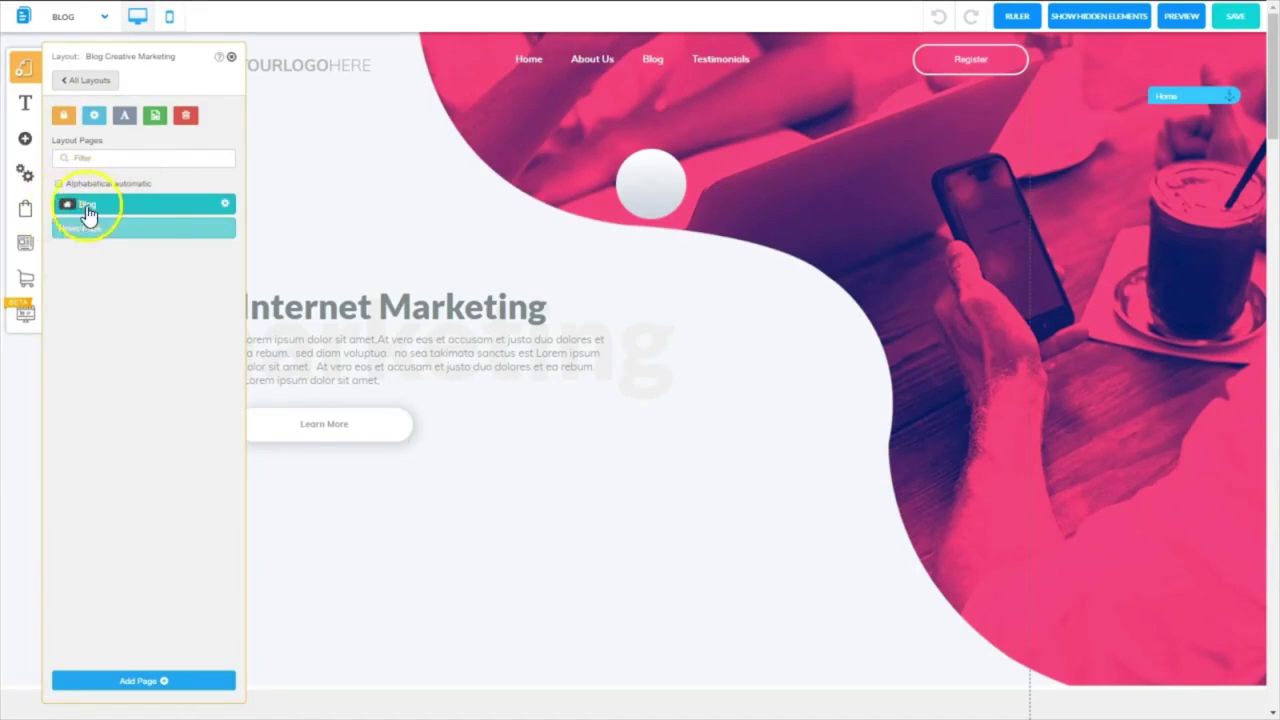
{"action": "left_click", "coordinate": [162, 229]}
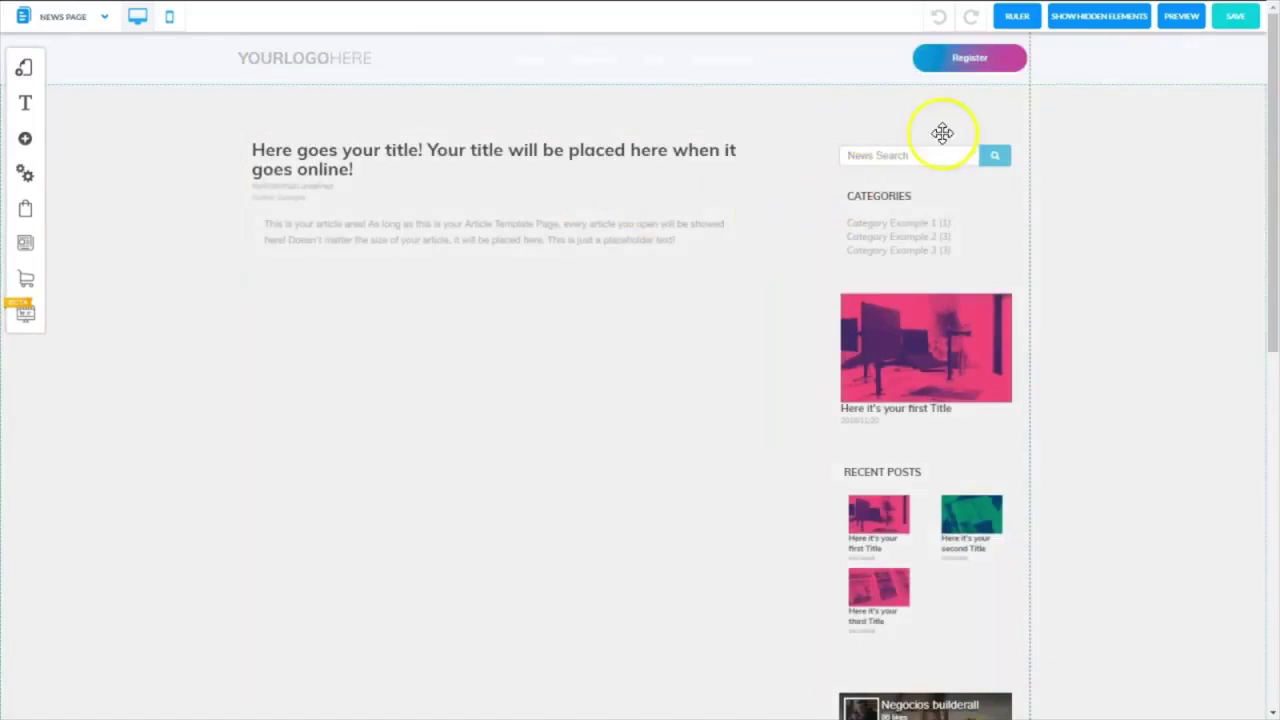
- Move the article area on the News Page slightly to the left, away from the sidebar
{"action": "mouse_move", "coordinate": [763, 160]}
{"action": "left_mouse_down"}
{"action": "mouse_move", "coordinate": [600, 234]}
{"action": "mouse_move", "coordinate": [791, 183]}
{"action": "mouse_move", "coordinate": [822, 90]}
{"action": "mouse_move", "coordinate": [543, 143]}
{"action": "mouse_move", "coordinate": [426, 114]}
{"action": "mouse_move", "coordinate": [503, 54]}
{"action": "mouse_move", "coordinate": [757, 171]}
{"action": "mouse_move", "coordinate": [743, 217]}
{"action": "mouse_move", "coordinate": [742, 161]}
{"action": "mouse_move", "coordinate": [754, 160]}
{"action": "left_mouse_up"}
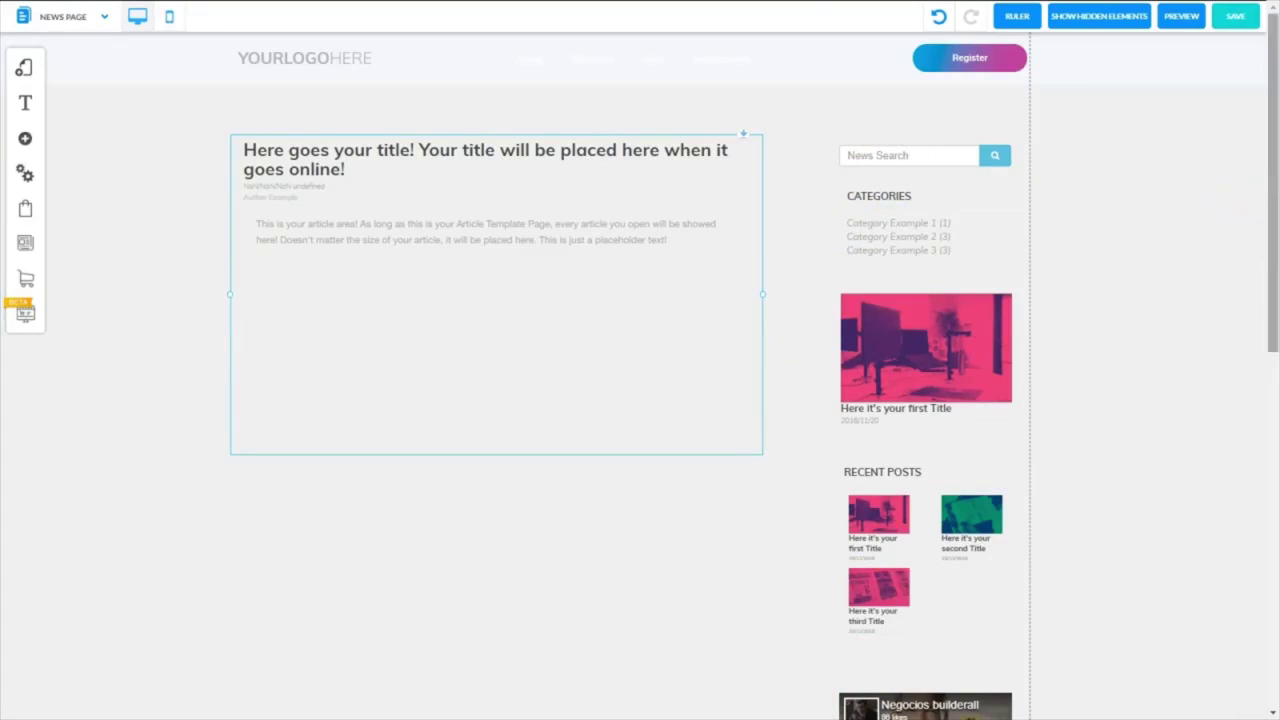
{"action": "scroll", "coordinate": [1272, 217], "scroll_direction": "down", "scroll_amount": 2}
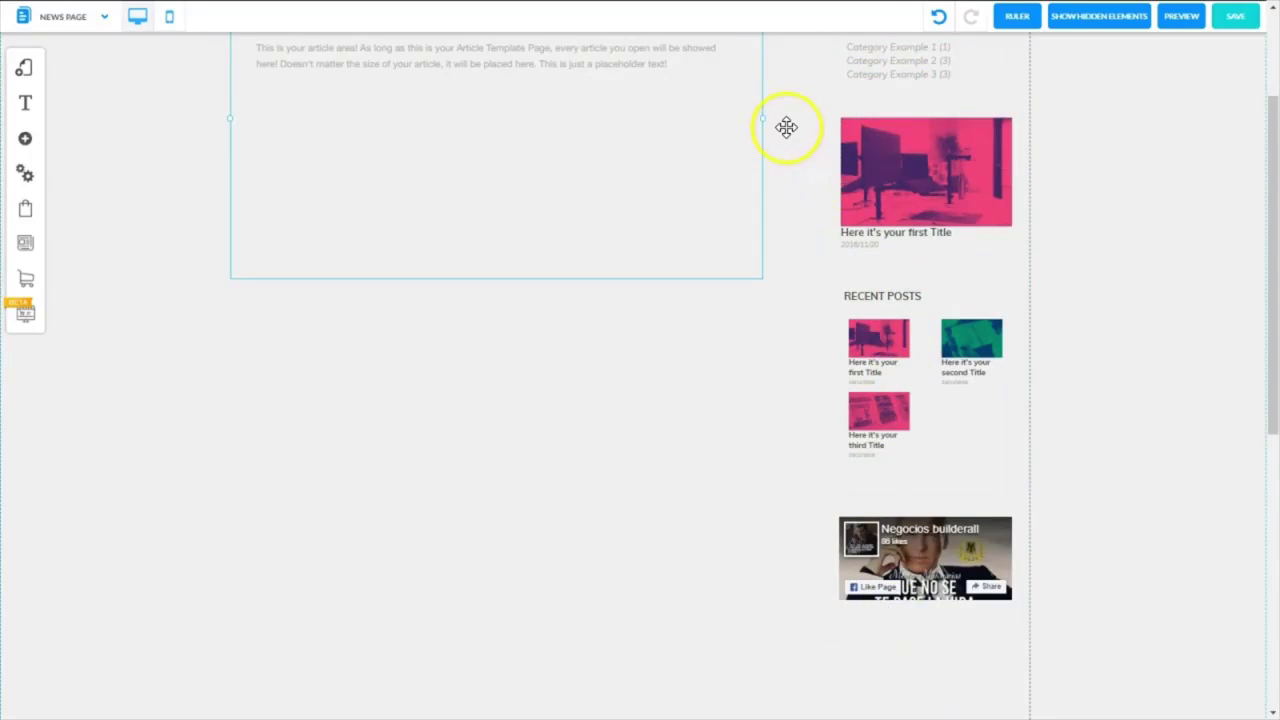
{"action": "scroll", "coordinate": [823, 225], "scroll_direction": "up", "scroll_amount": 2}
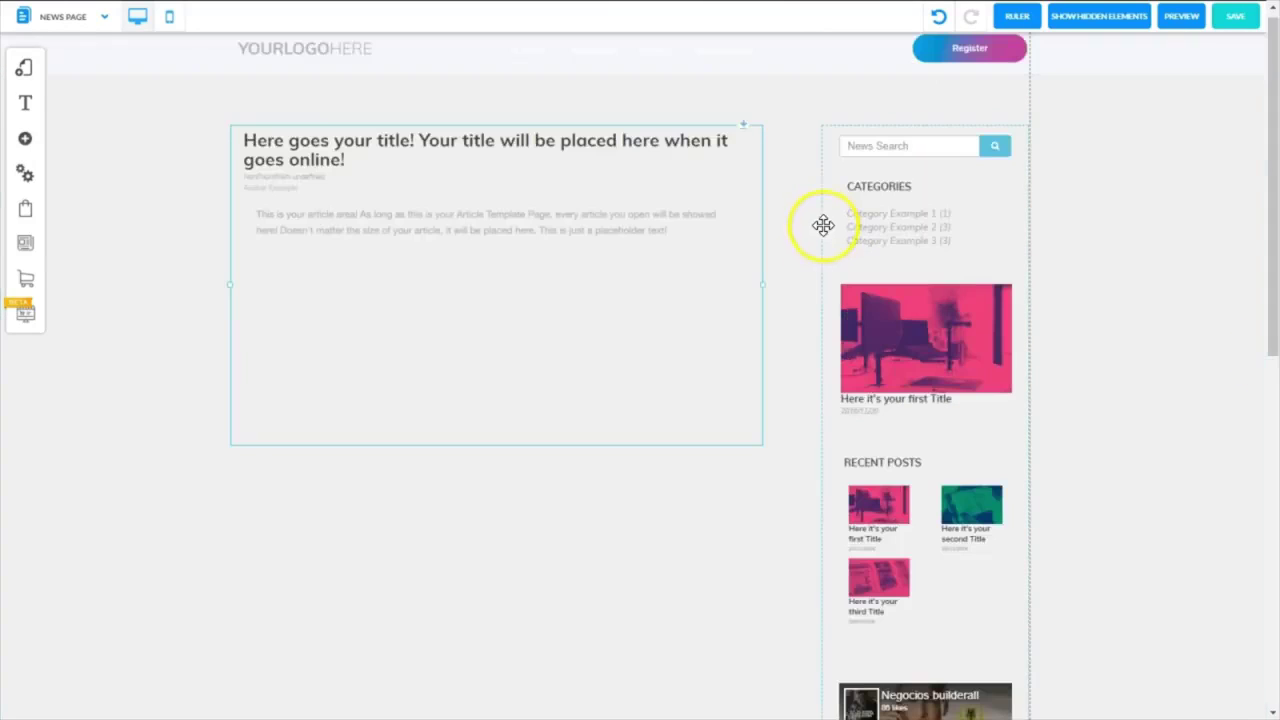
- Move the whole sidebar panel up to just below the page header and slightly to the left
{"action": "left_click_drag", "start_coordinate": [826, 234], "coordinate": [818, 197]}
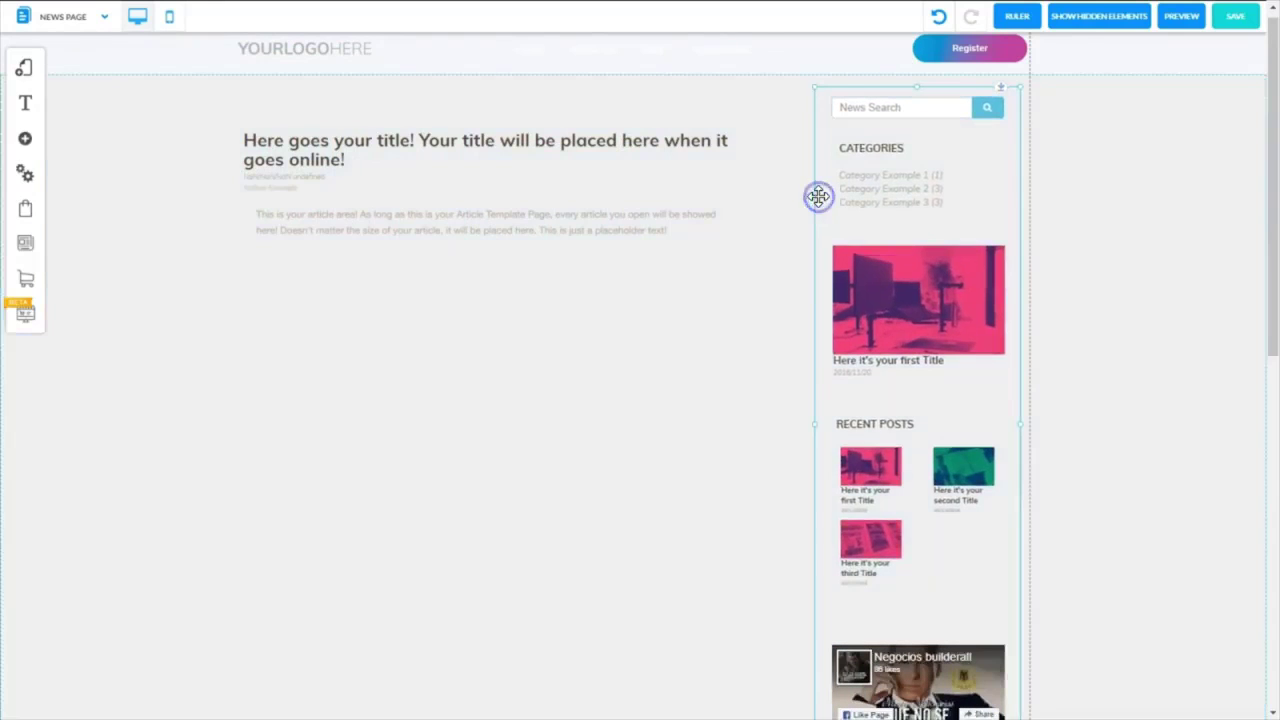
{"action": "left_click", "coordinate": [1094, 263]}
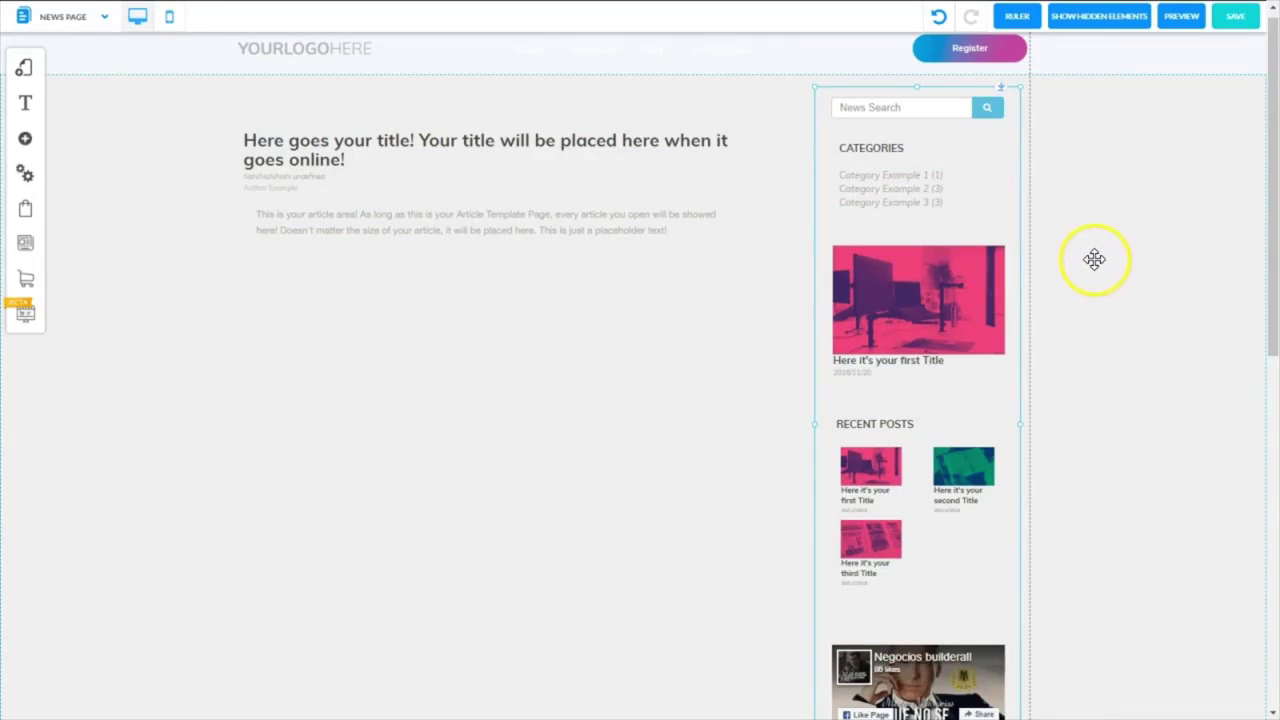
{"action": "left_click", "coordinate": [1095, 275]}
{"action": "left_click_drag", "start_coordinate": [1095, 270], "coordinate": [823, 212]}
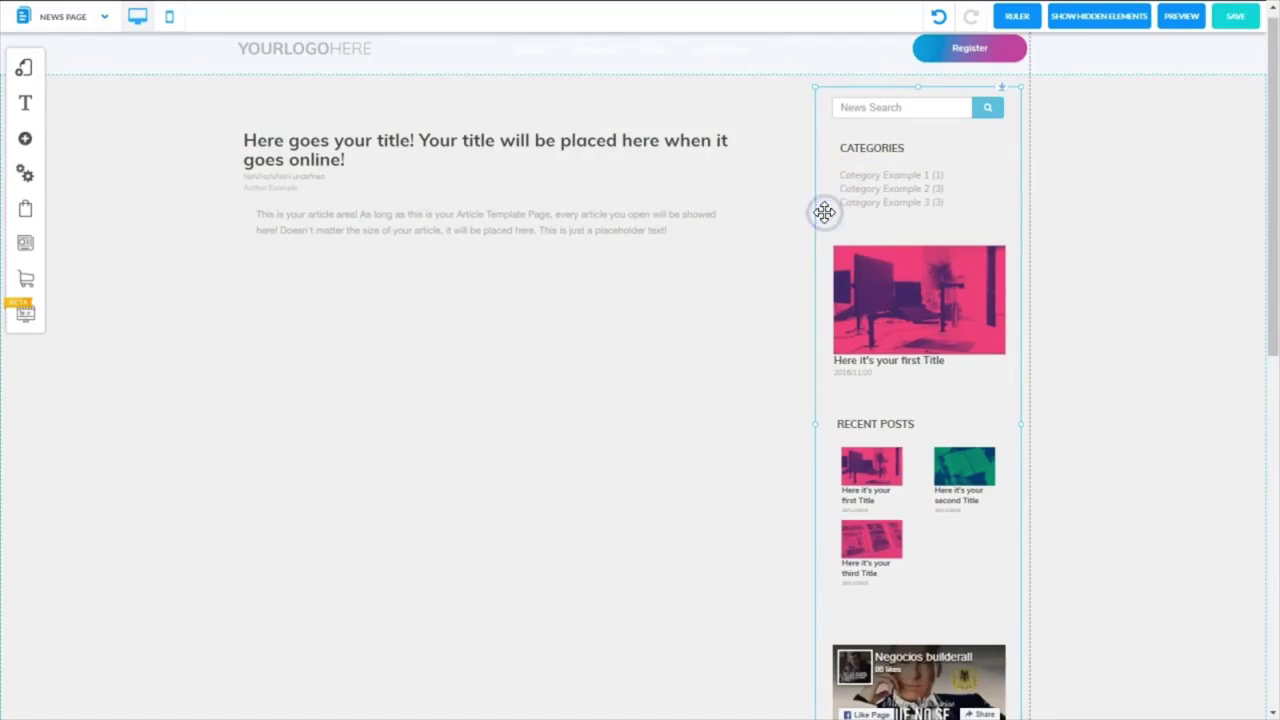
- Examine the options of the sidebar's featured News item, Categories Filter, News Search and News Gallery in turn
{"action": "left_click", "coordinate": [858, 266]}
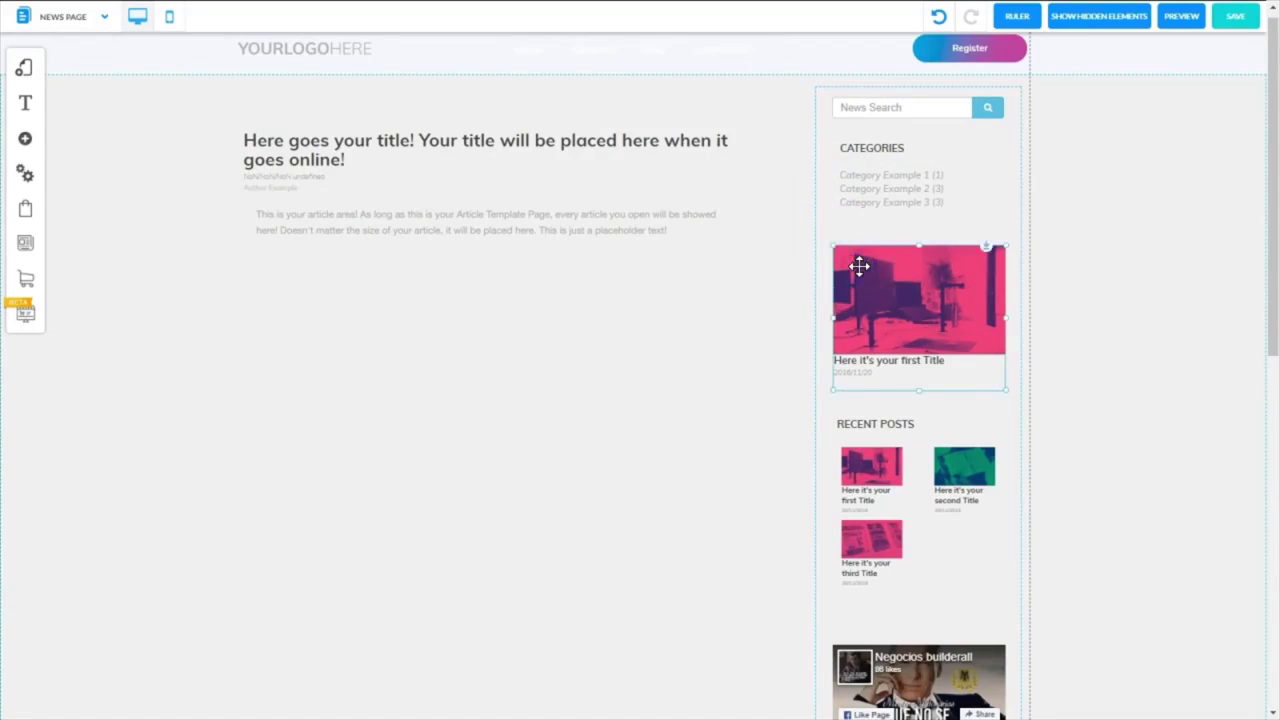
{"action": "left_click", "coordinate": [859, 263]}
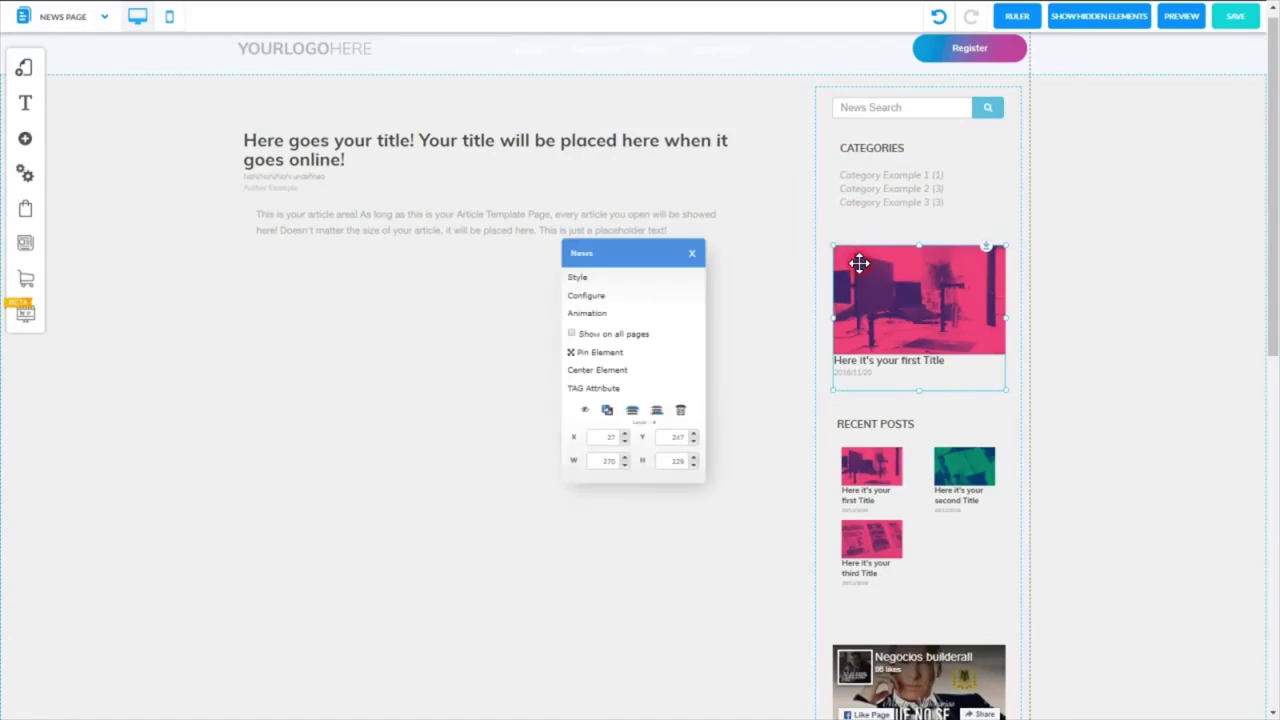
{"action": "left_click_drag", "start_coordinate": [859, 263], "coordinate": [612, 268]}
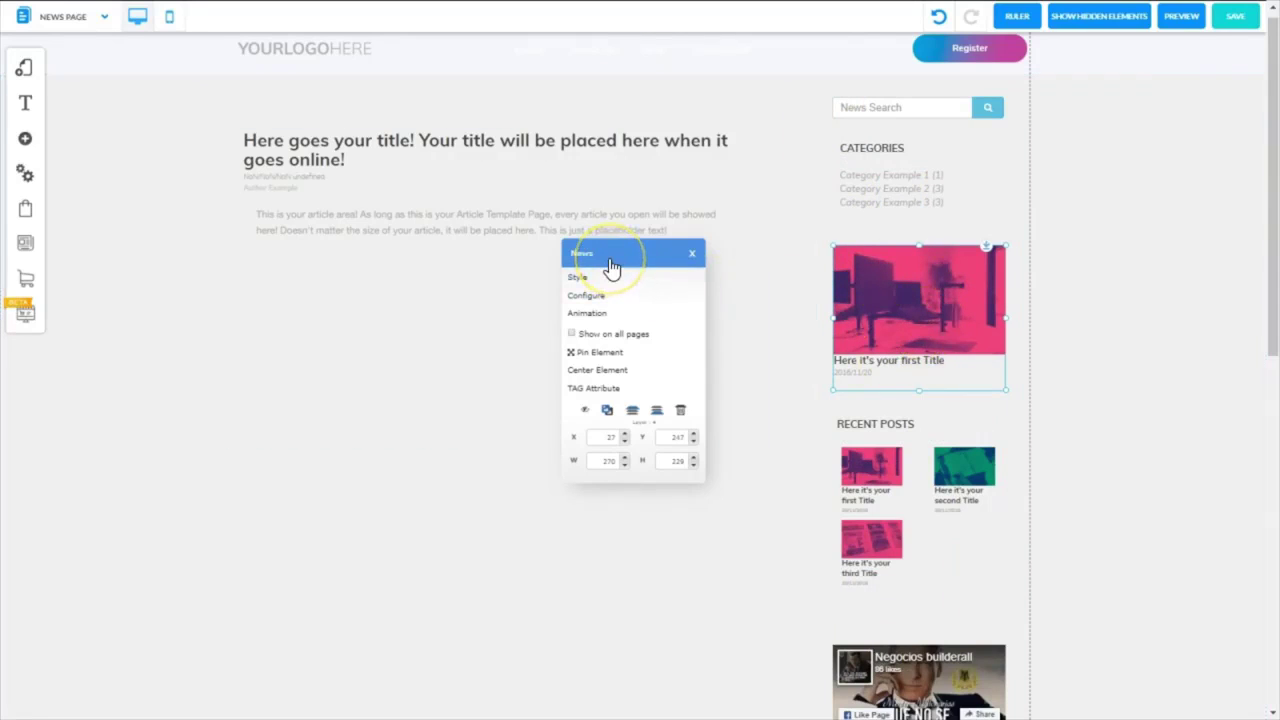
{"action": "left_click", "coordinate": [884, 186]}
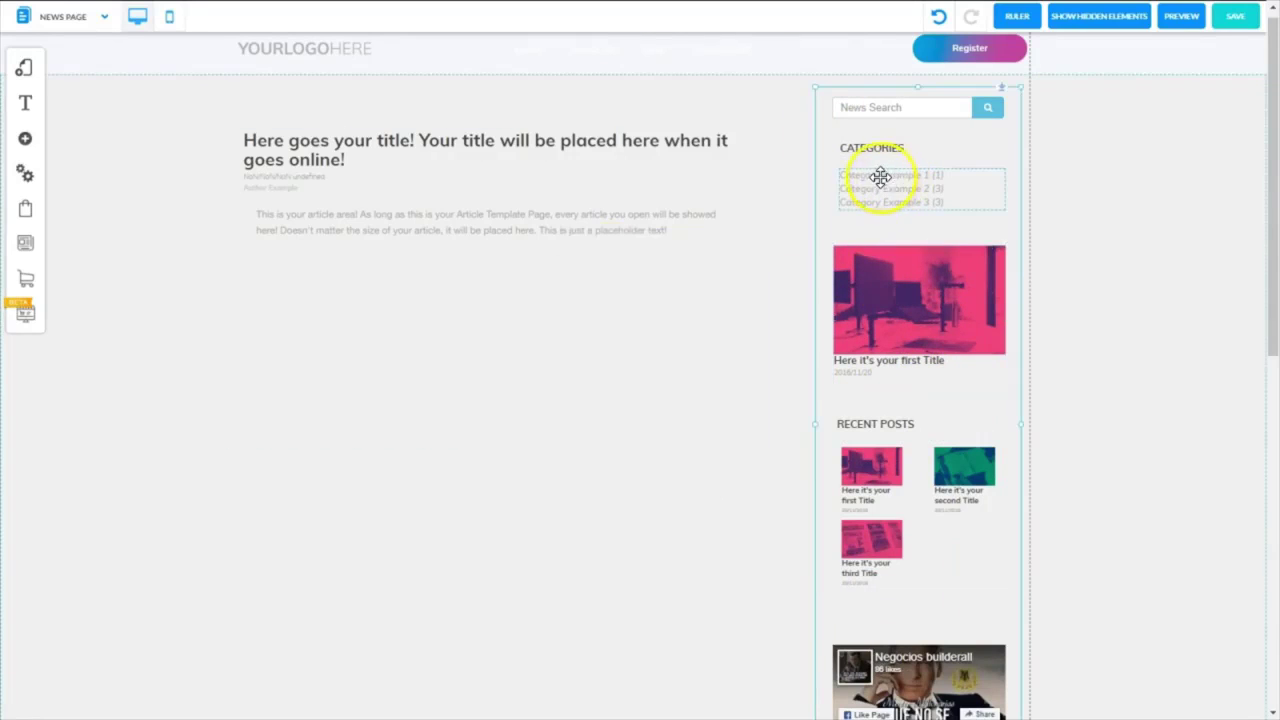
{"action": "mouse_move", "coordinate": [880, 177]}
{"action": "left_mouse_down"}
{"action": "mouse_move", "coordinate": [672, 240]}
{"action": "mouse_move", "coordinate": [940, 192]}
{"action": "mouse_move", "coordinate": [886, 179]}
{"action": "left_mouse_up"}
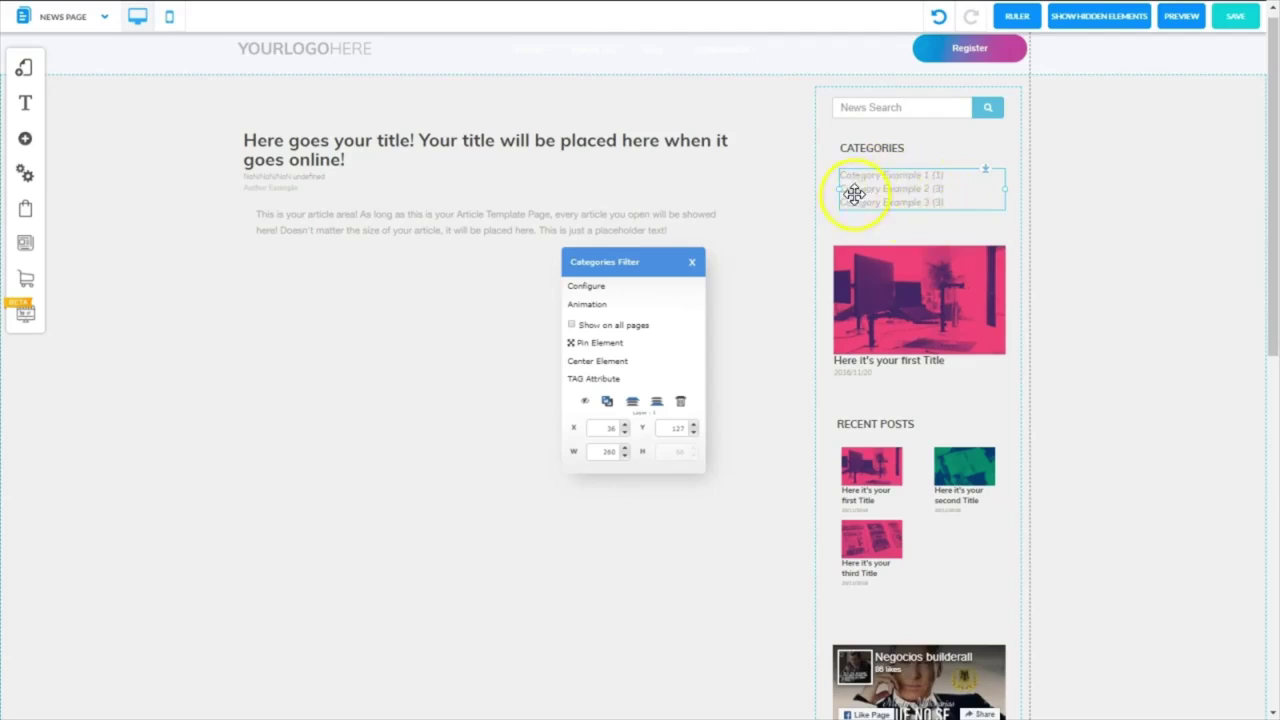
{"action": "left_click", "coordinate": [871, 110]}
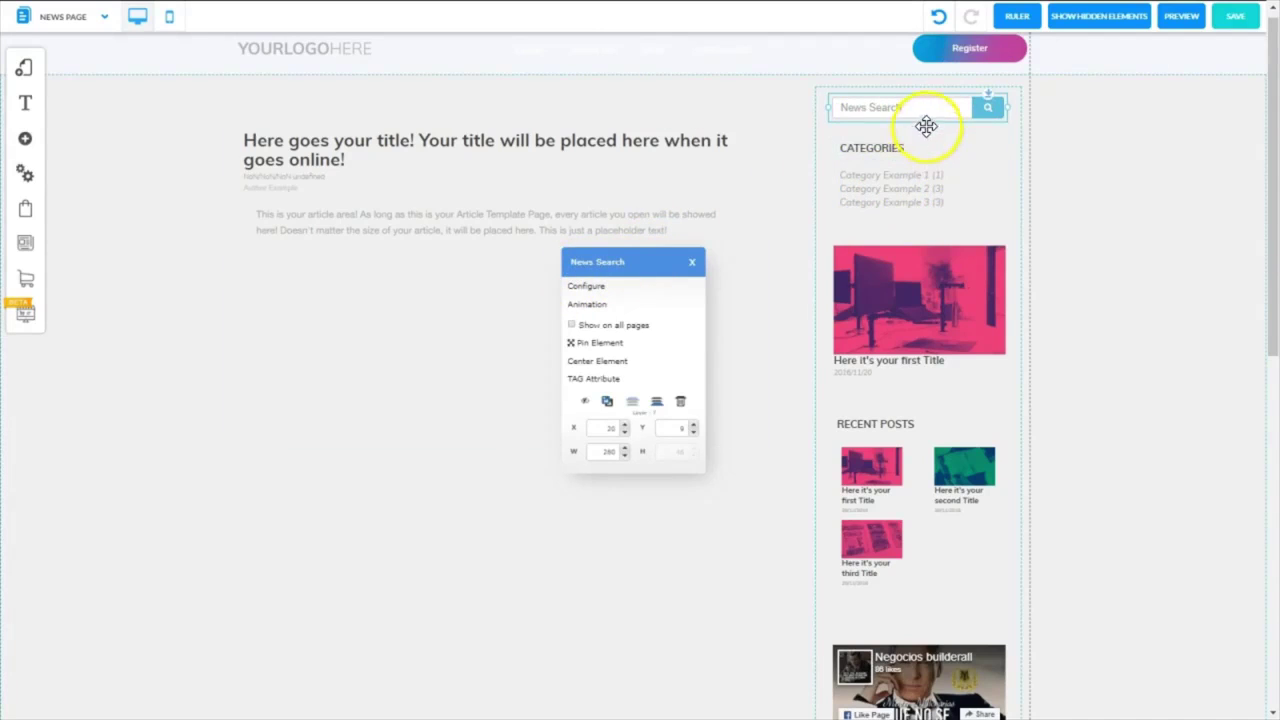
{"action": "left_click", "coordinate": [830, 136]}
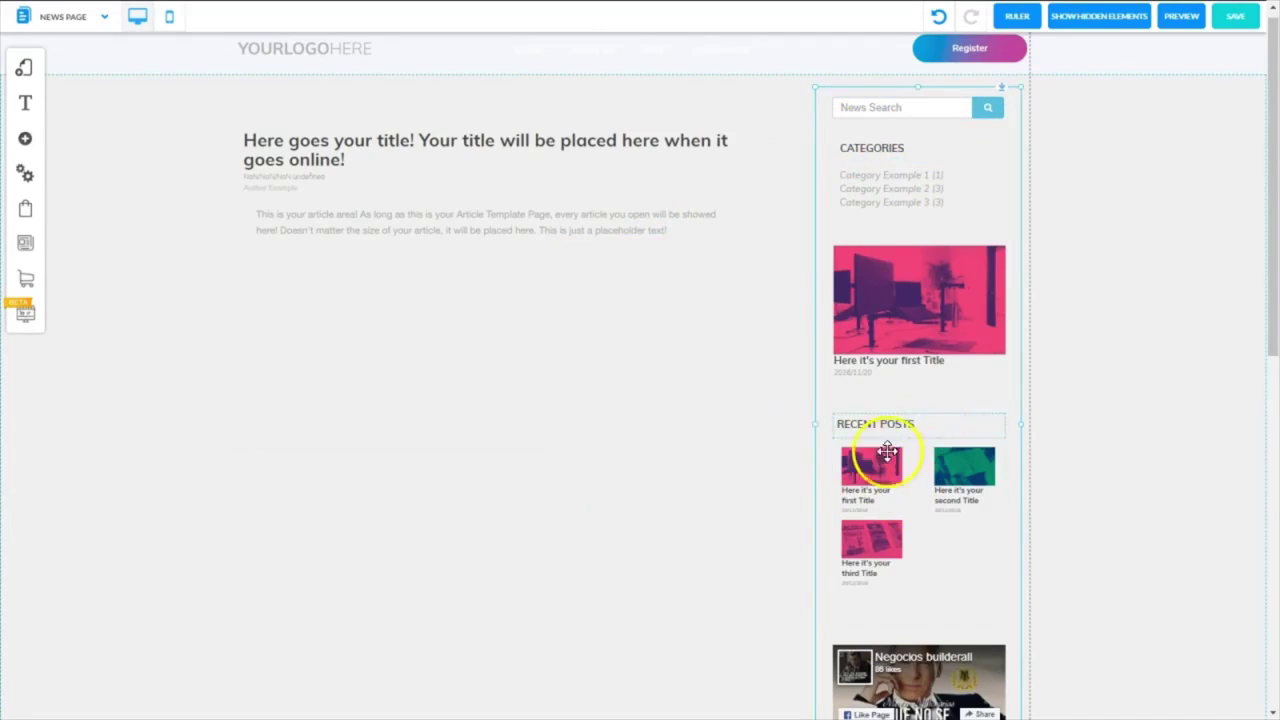
{"action": "left_click", "coordinate": [923, 447]}
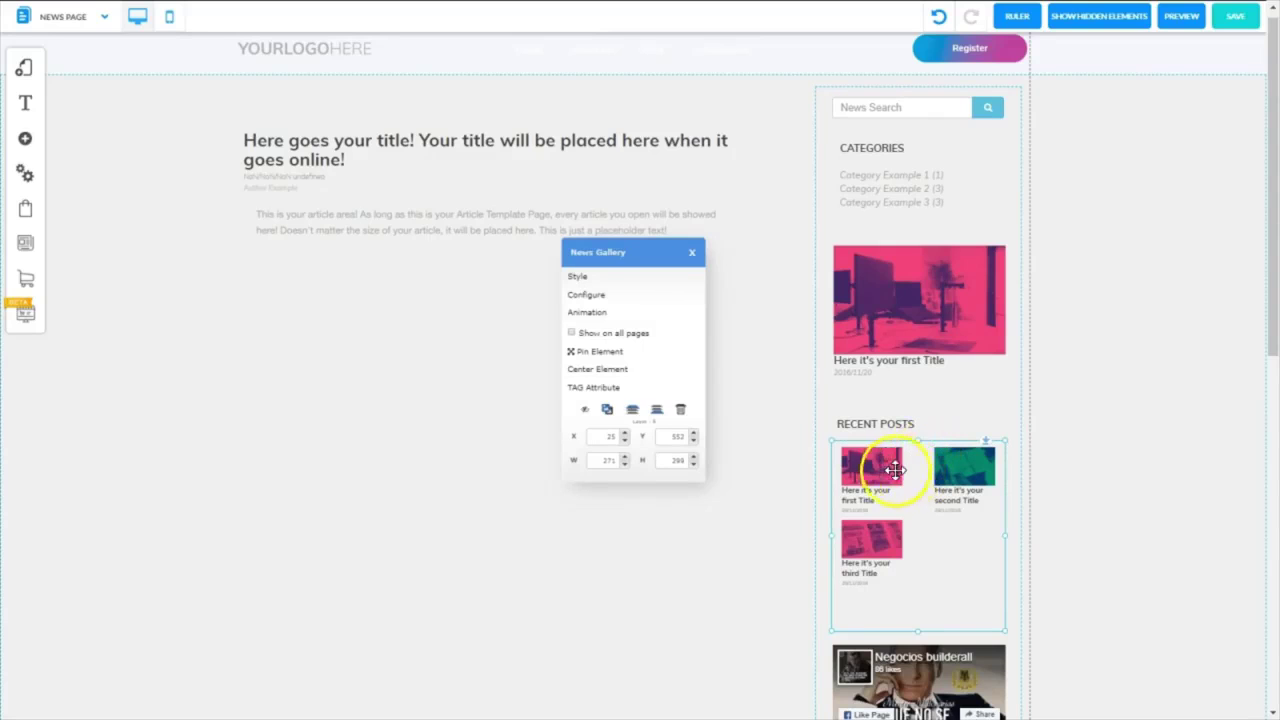
{"action": "left_click", "coordinate": [905, 663]}
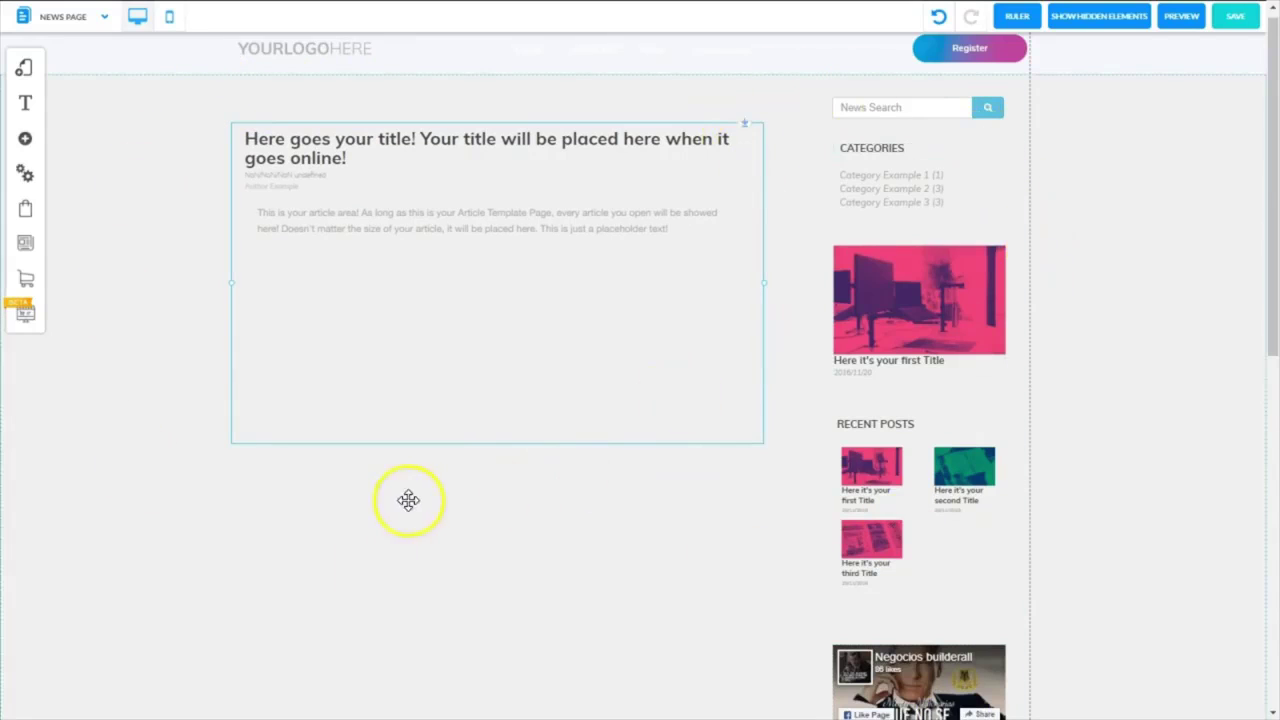
- Check the article area's App News options and move the article area slightly right, closer to the sidebar
{"action": "right_click", "coordinate": [466, 311]}
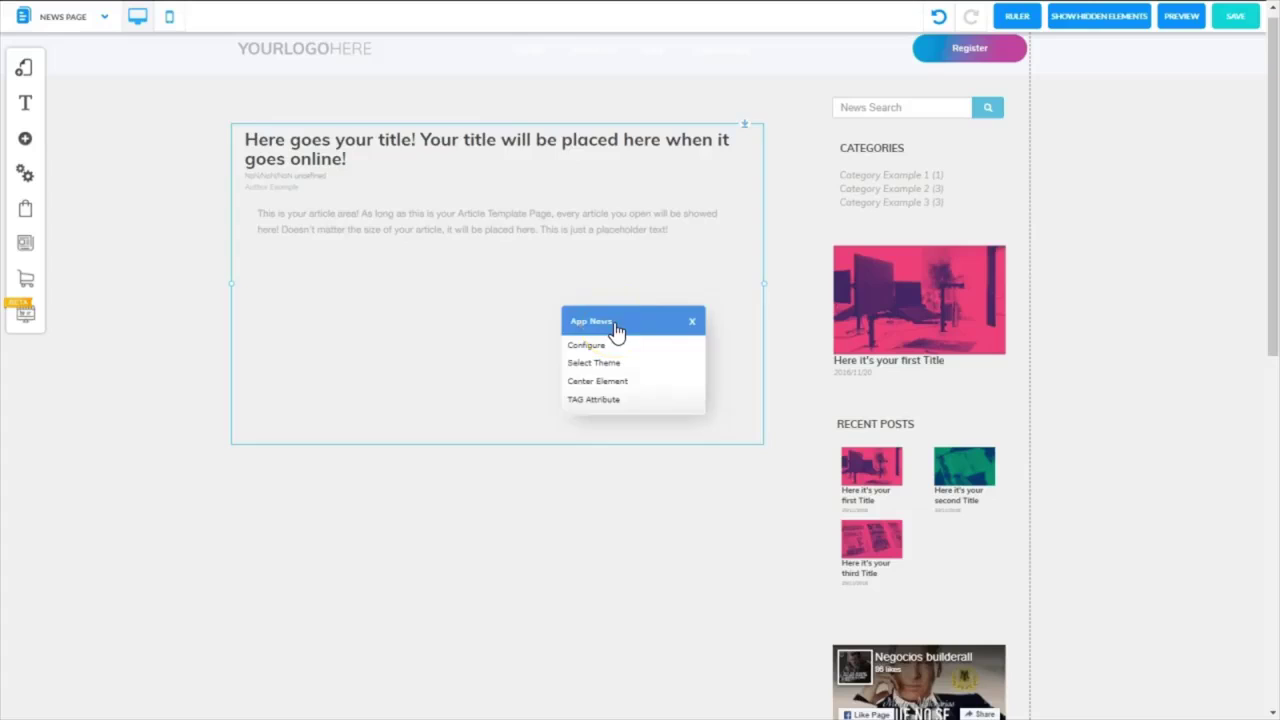
{"action": "left_click_drag", "start_coordinate": [460, 300], "coordinate": [824, 115]}
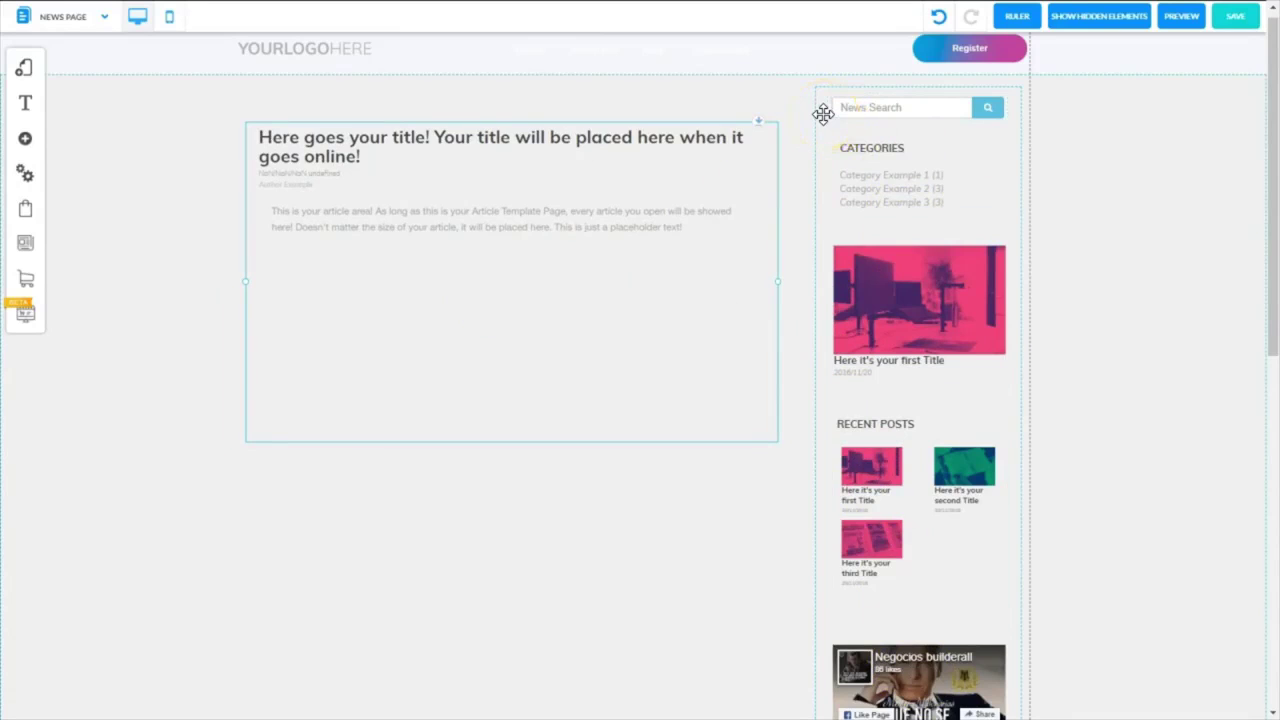
{"action": "left_click_drag", "start_coordinate": [854, 166], "coordinate": [921, 658]}
{"action": "scroll", "coordinate": [922, 660], "scroll_direction": "up", "scroll_amount": 1}
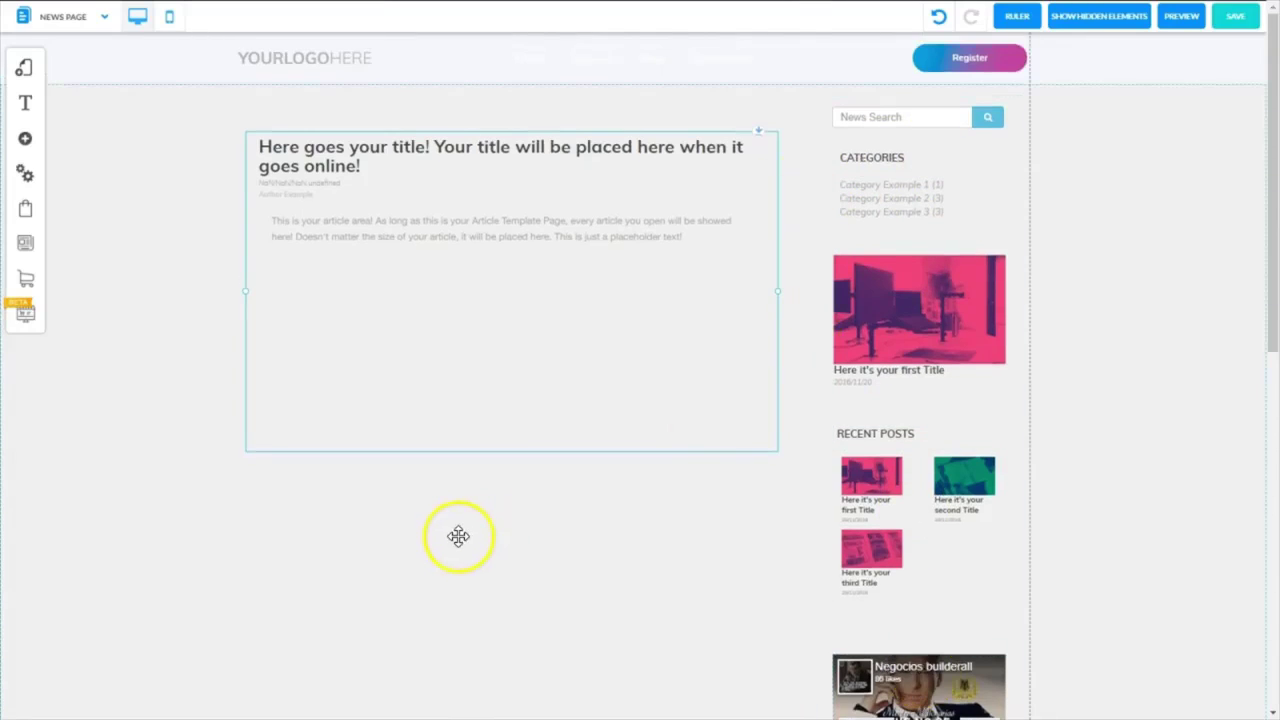
{"action": "left_click_drag", "start_coordinate": [497, 513], "coordinate": [547, 378]}
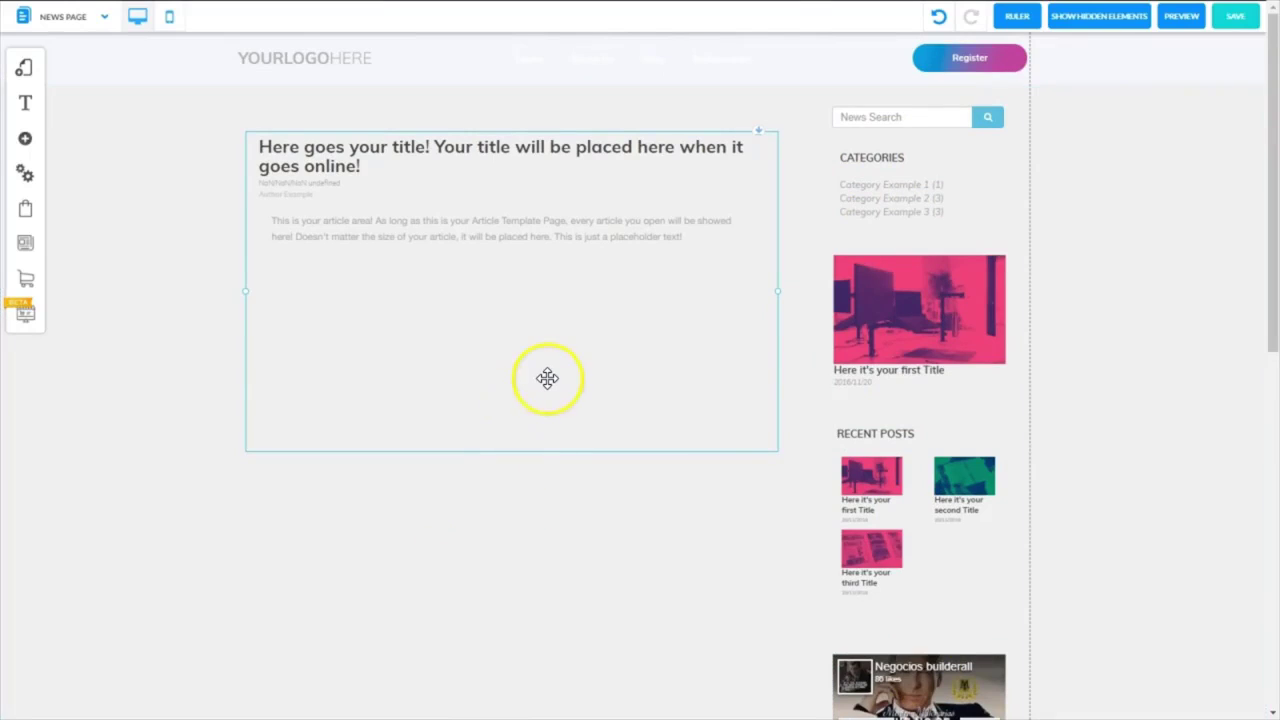